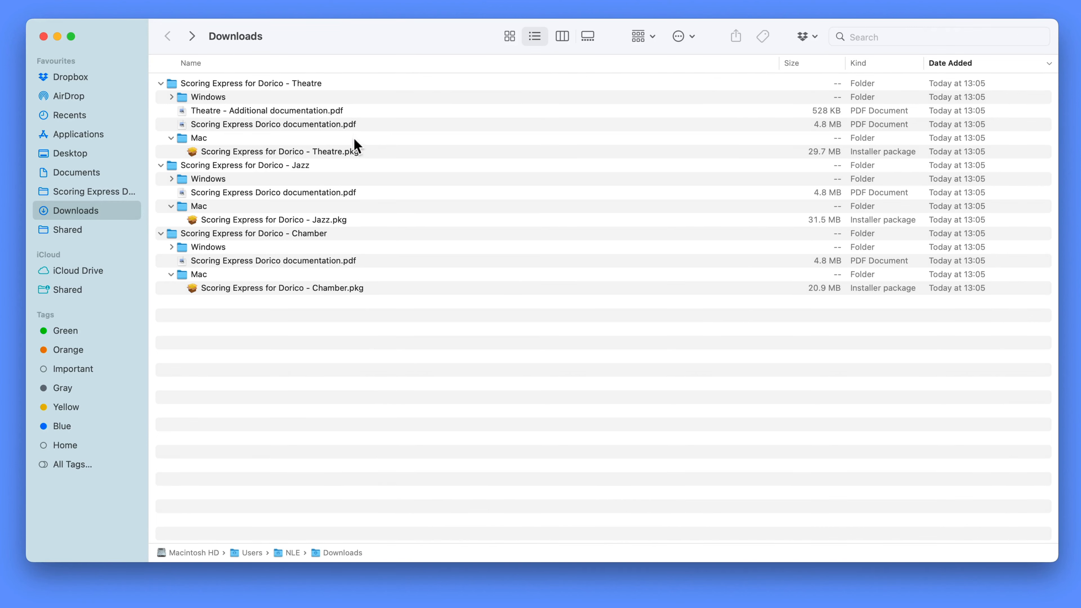
- Start installing the Scoring Express for Dorico - Theatre package and agree to its licence terms
double_click(350, 150)
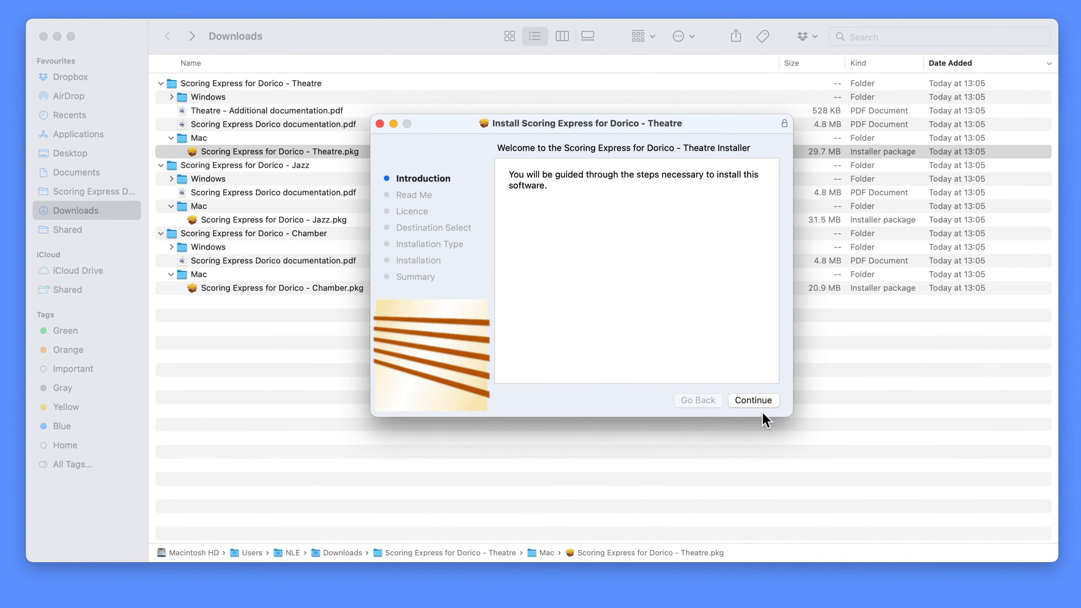
click(758, 404)
click(758, 403)
click(758, 405)
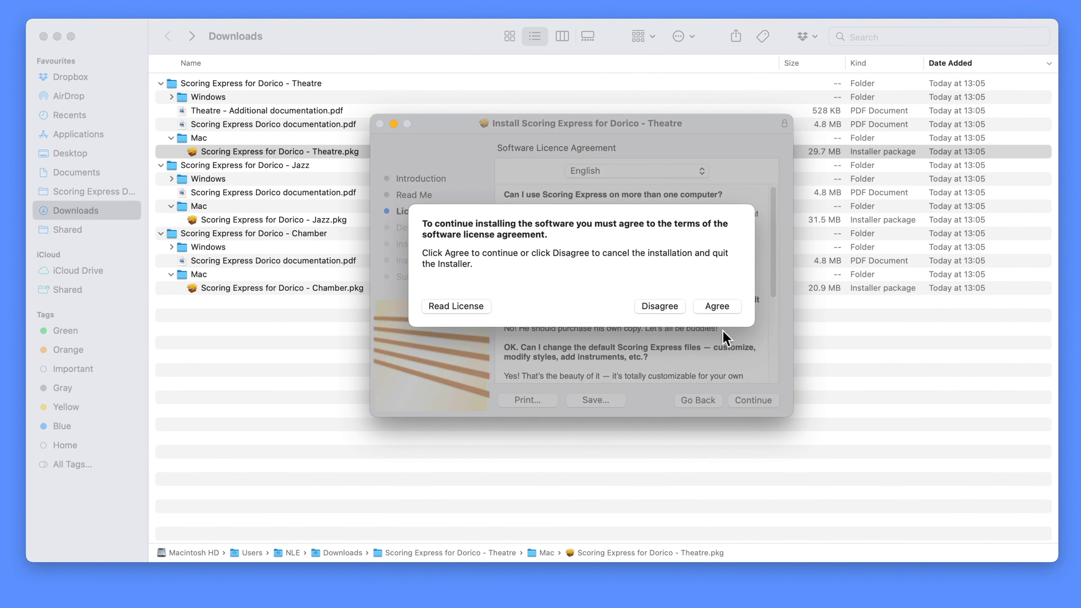
click(719, 307)
click(755, 401)
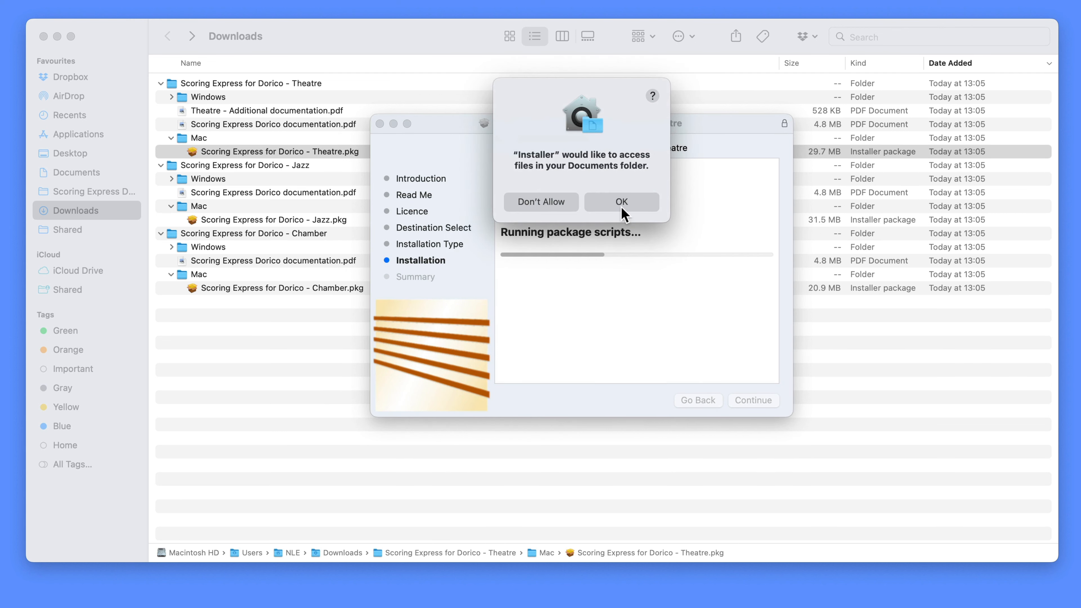
- Allow the installer access to the Documents and Downloads folders and finish the Theatre installation
click(621, 204)
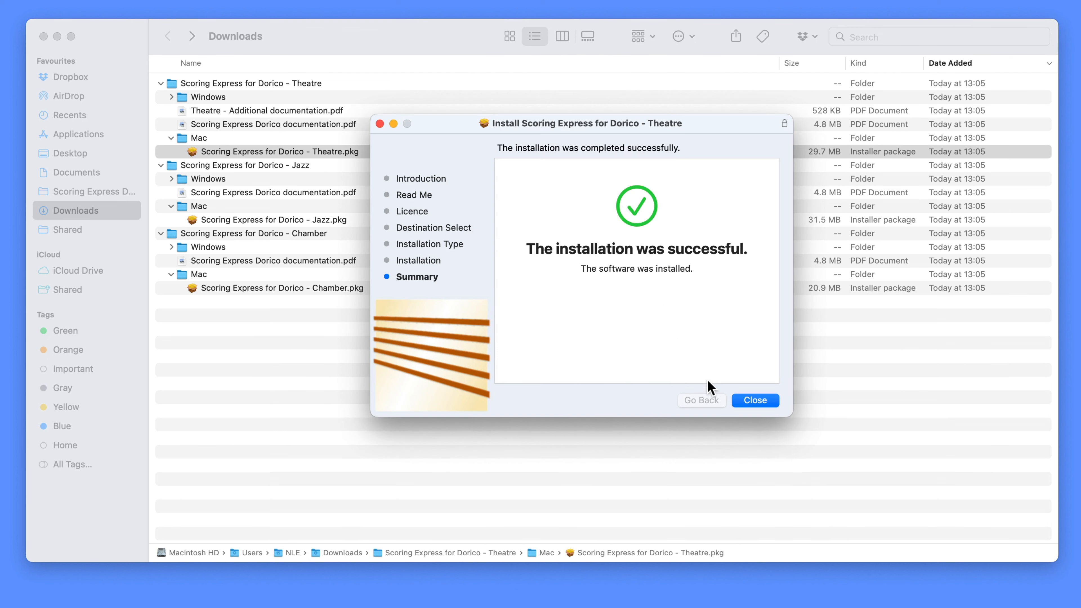
click(748, 402)
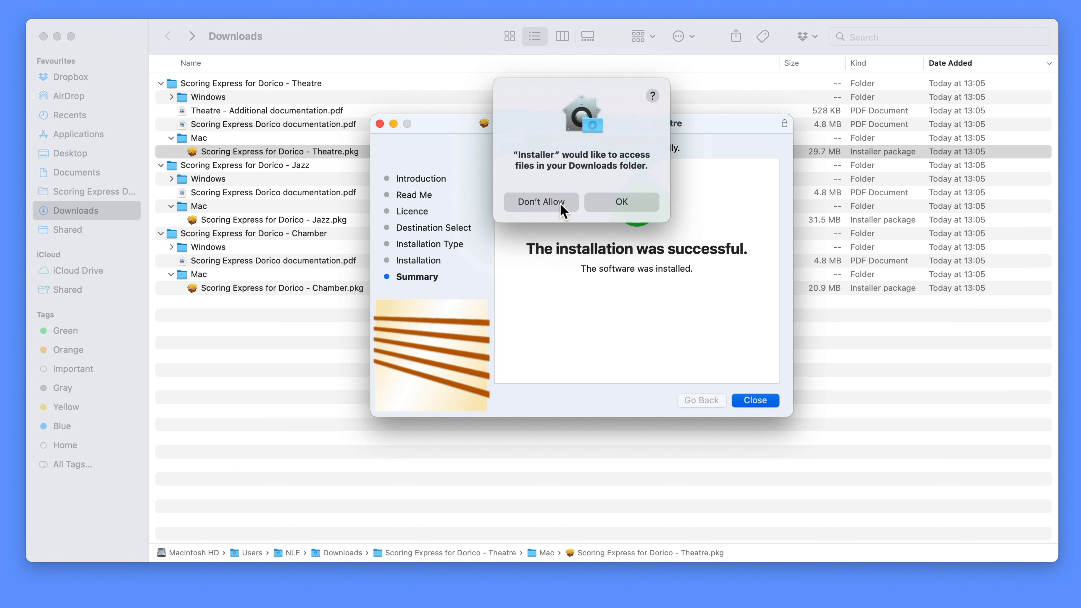
click(621, 204)
click(569, 337)
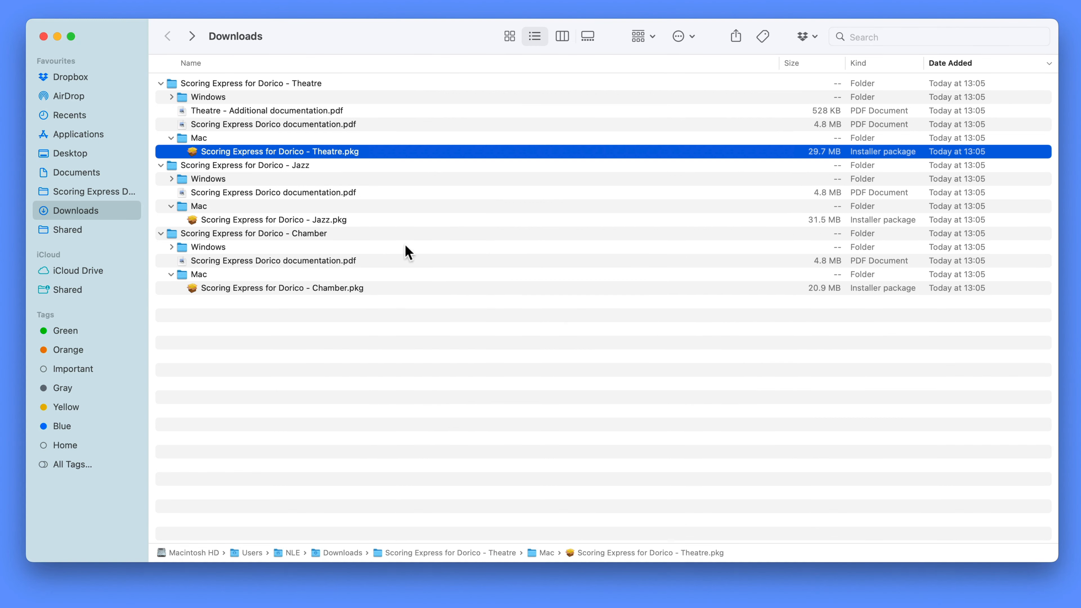
- Check the open options for the Theatre installer package, and select the Jazz and Chamber packages
right_click(362, 153)
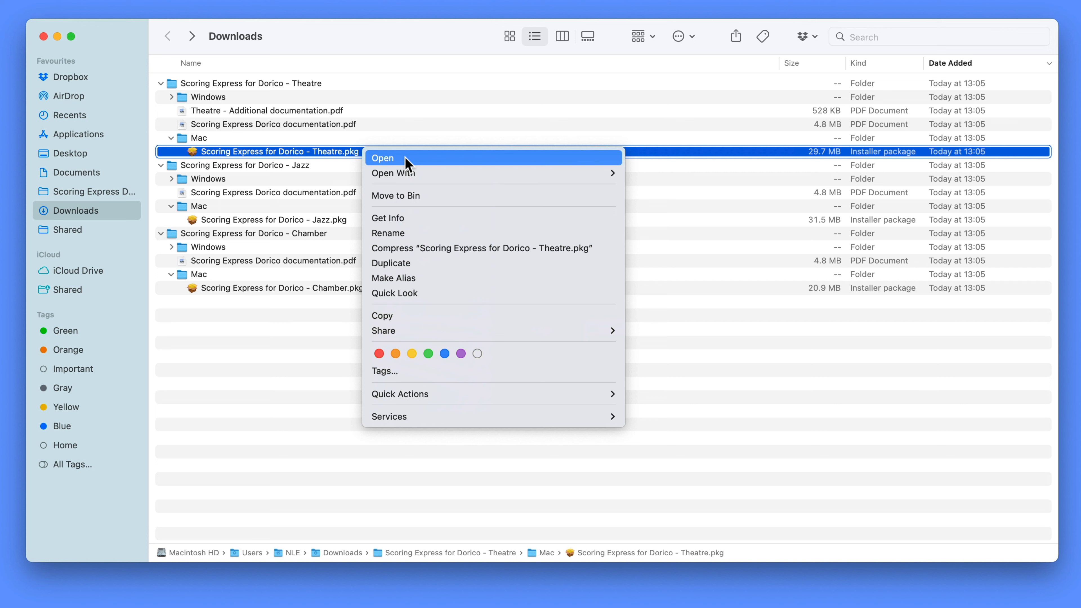
click(326, 220)
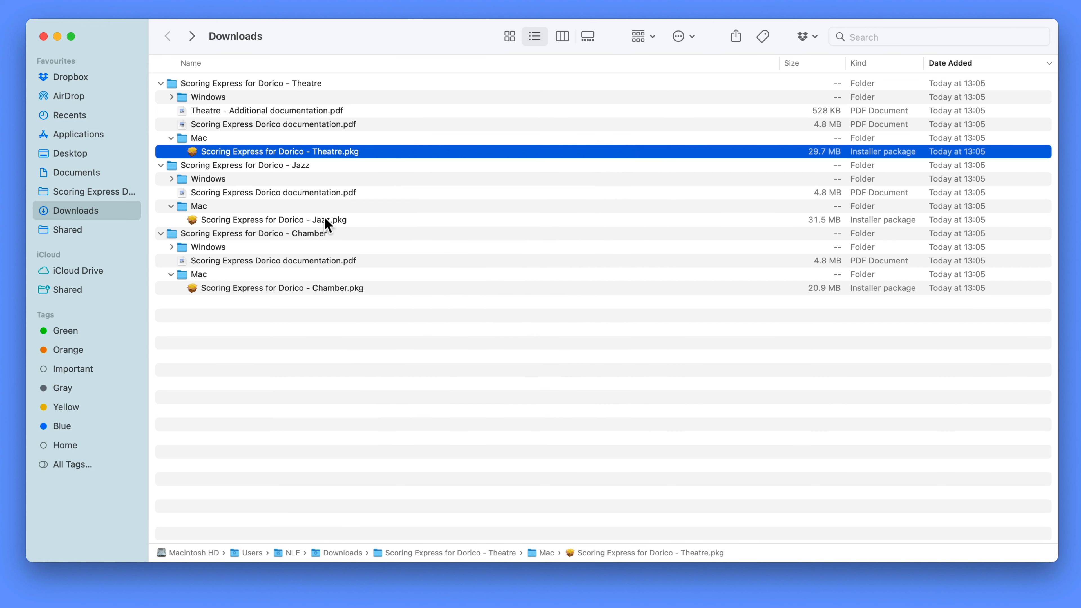
click(326, 219)
click(338, 292)
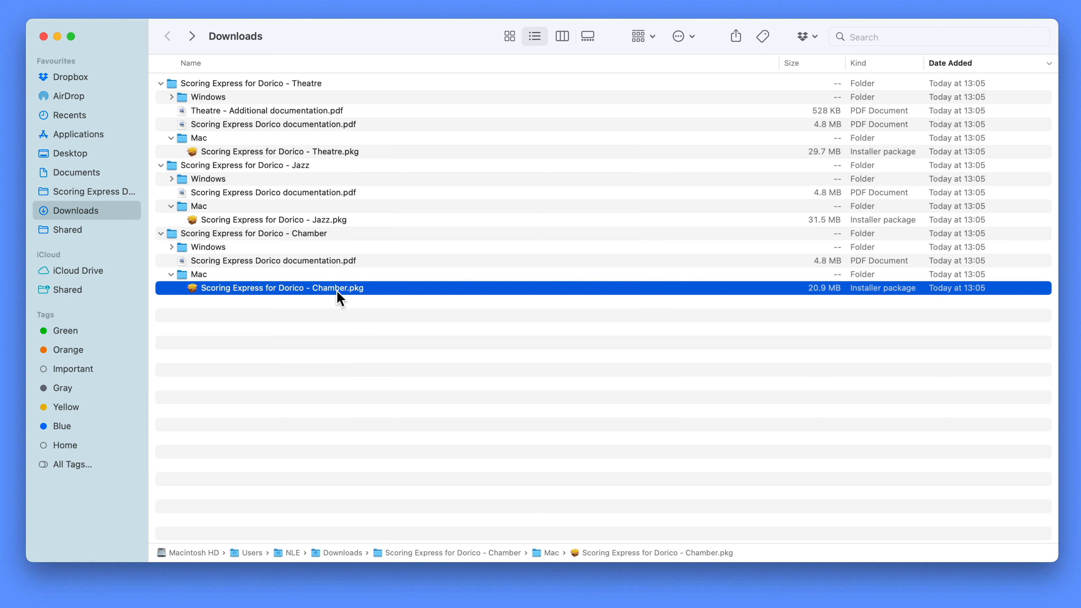
- Open the Chamber folder inside Documents > Scores > Scoring Express Dorico
click(100, 173)
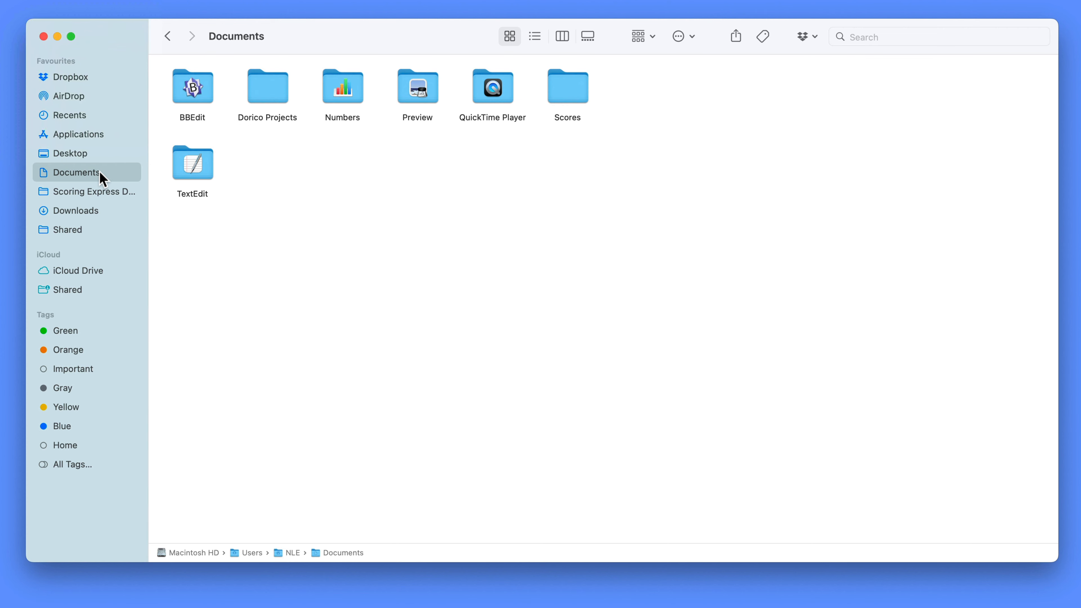
double_click(576, 87)
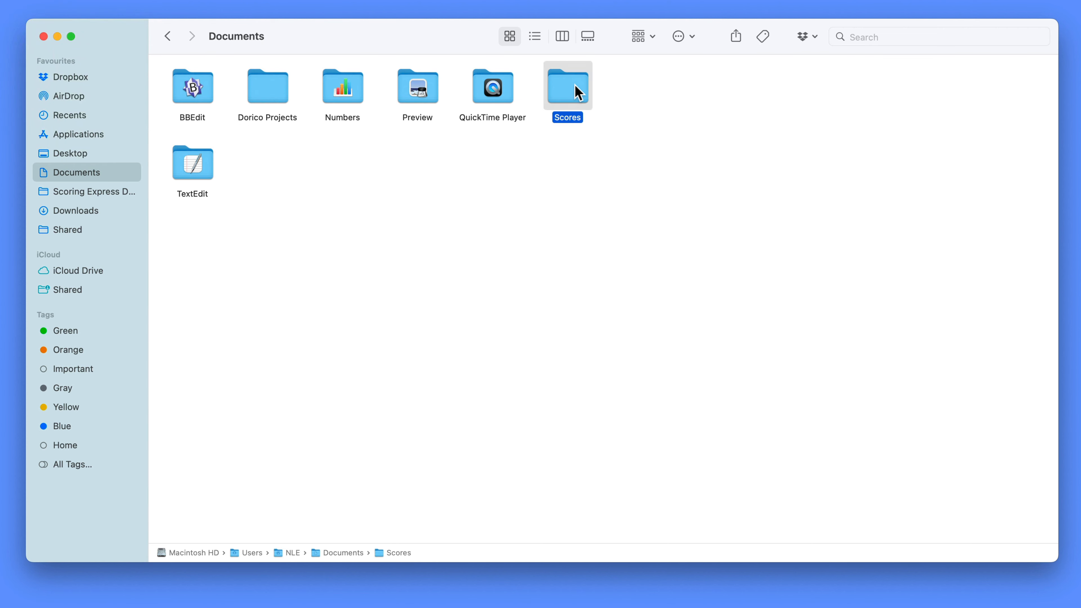
click(340, 91)
double_click(340, 93)
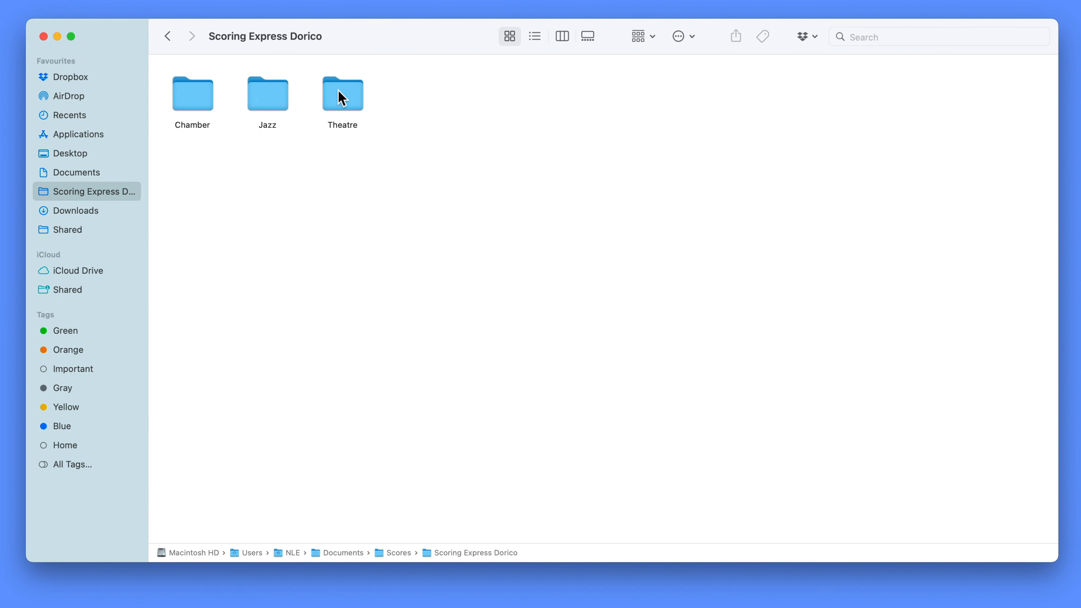
double_click(205, 106)
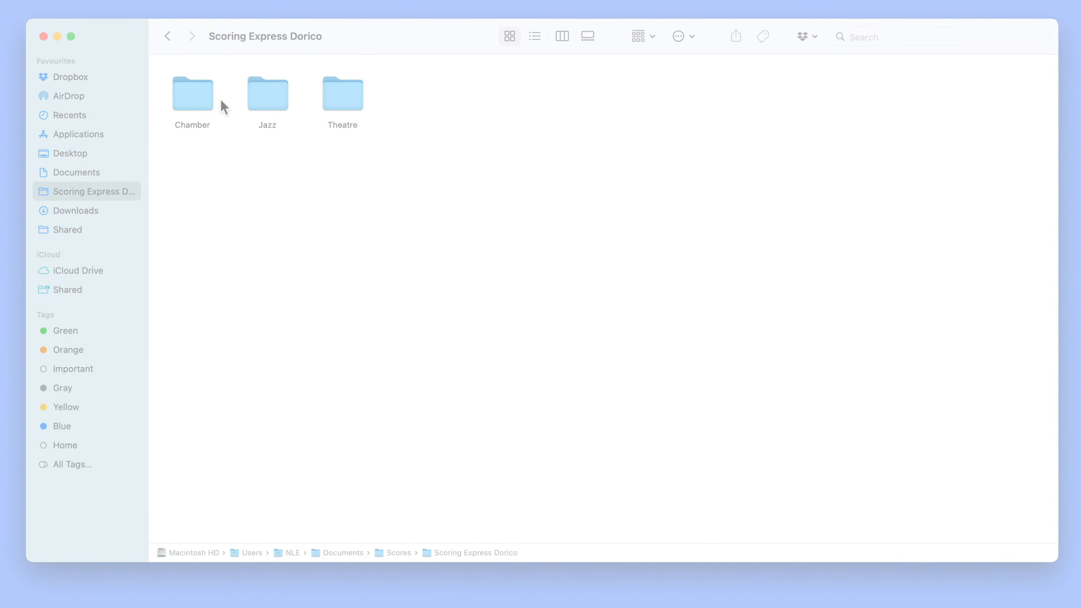
click(203, 106)
double_click(202, 106)
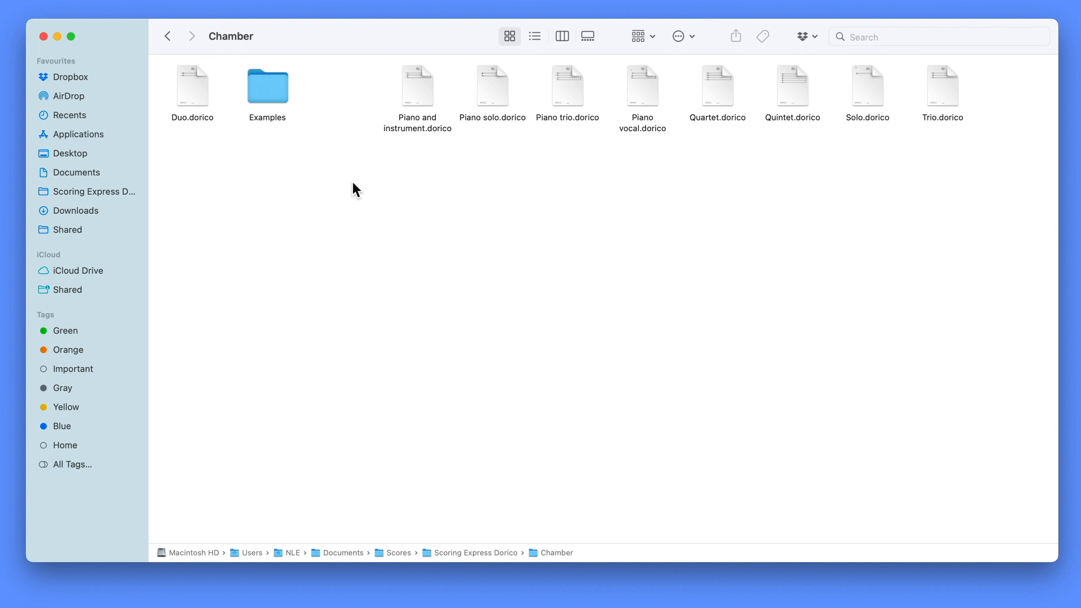
- Duplicate Piano trio.dorico, rename the copy as "Leo Trio" and open it
click(573, 102)
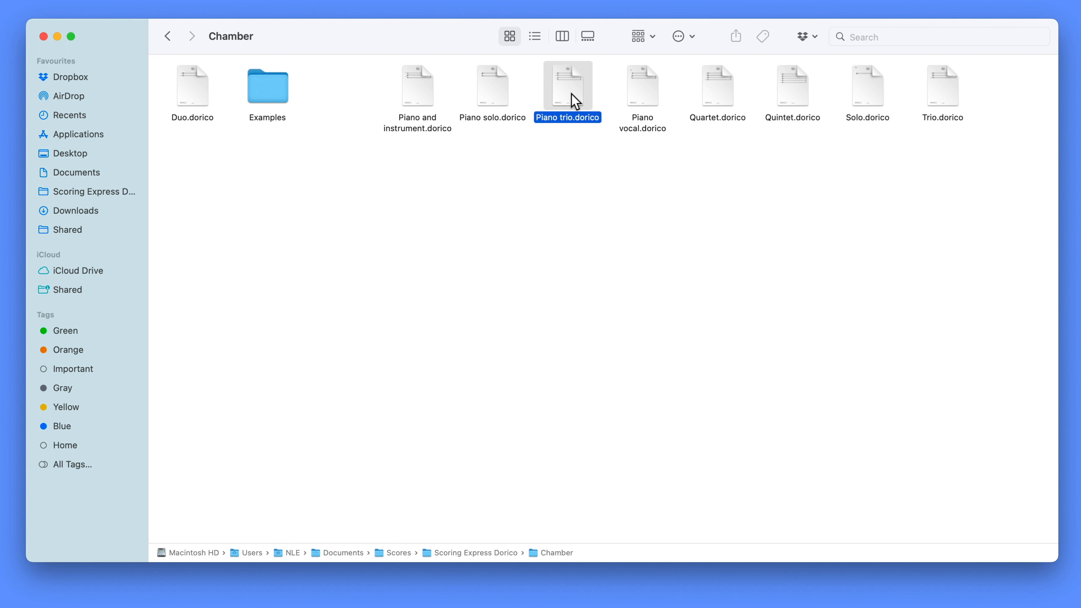
right_click(572, 103)
click(611, 206)
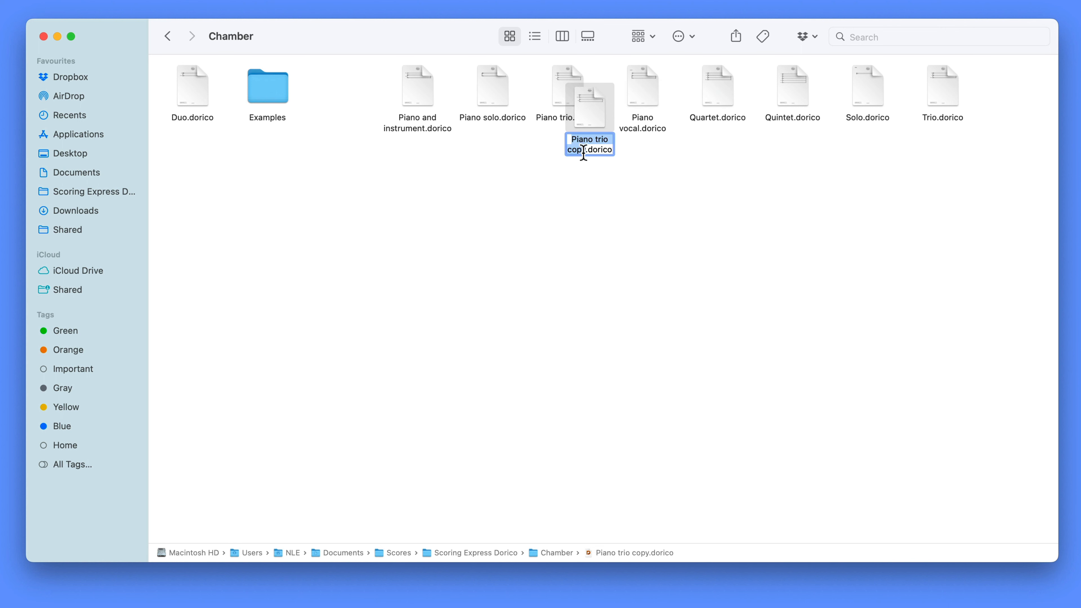
text(Leo Trio)
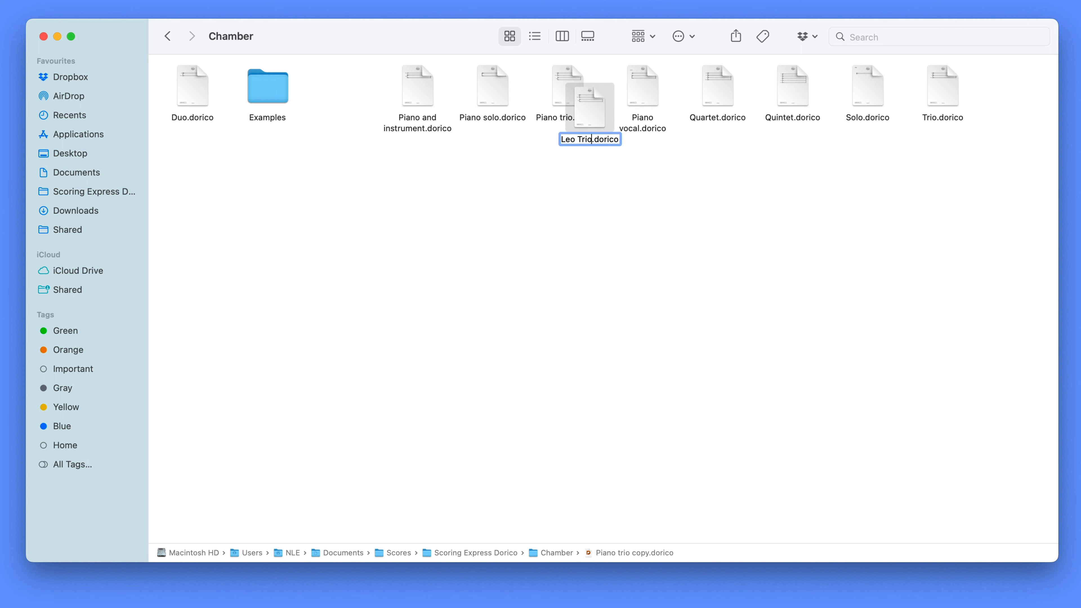
key(Return)
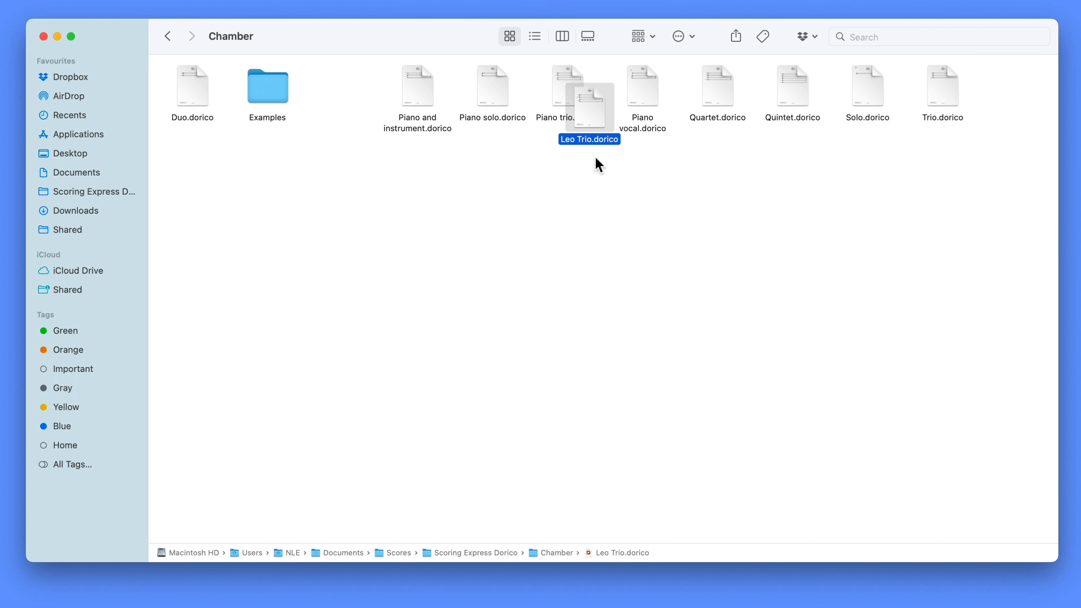
double_click(600, 123)
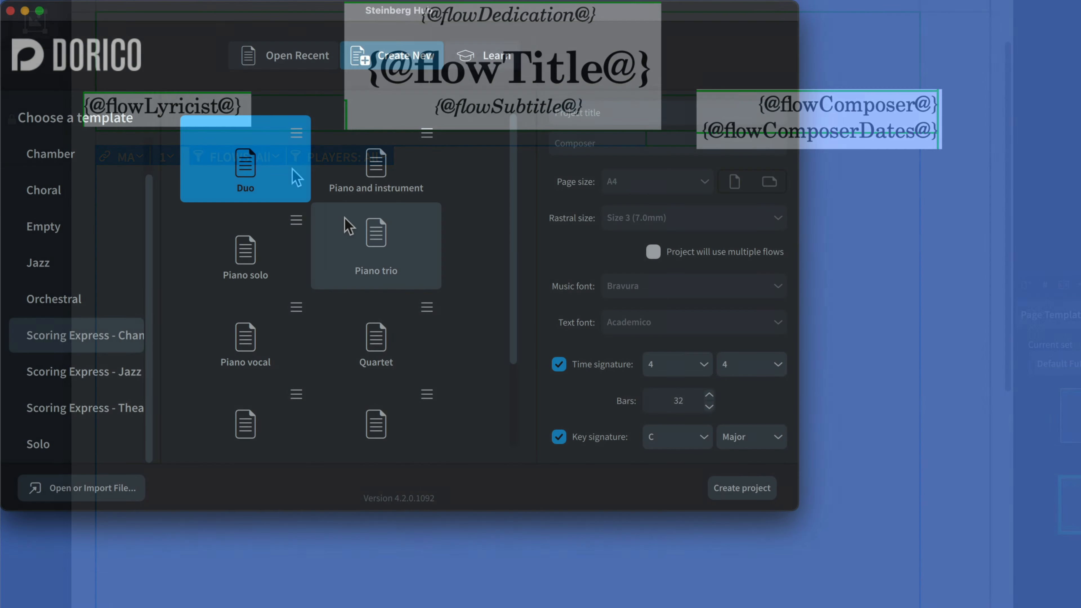
- In Dorico's Steinberg Hub, choose the Piano and instrument template, title the project "Violin and Piano Sonata" and enter the composer's name
click(375, 187)
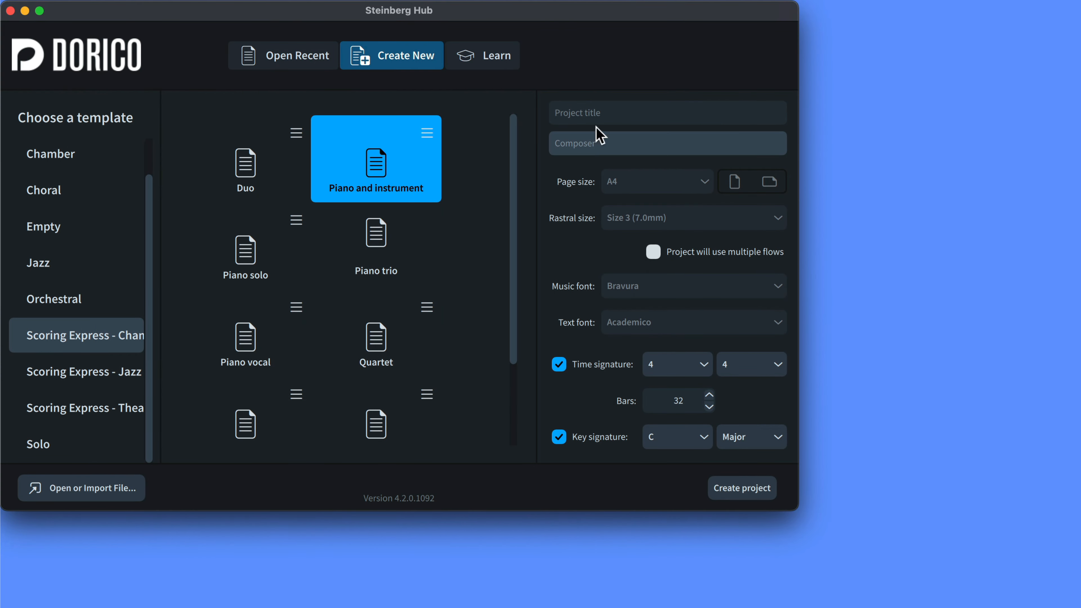
click(598, 121)
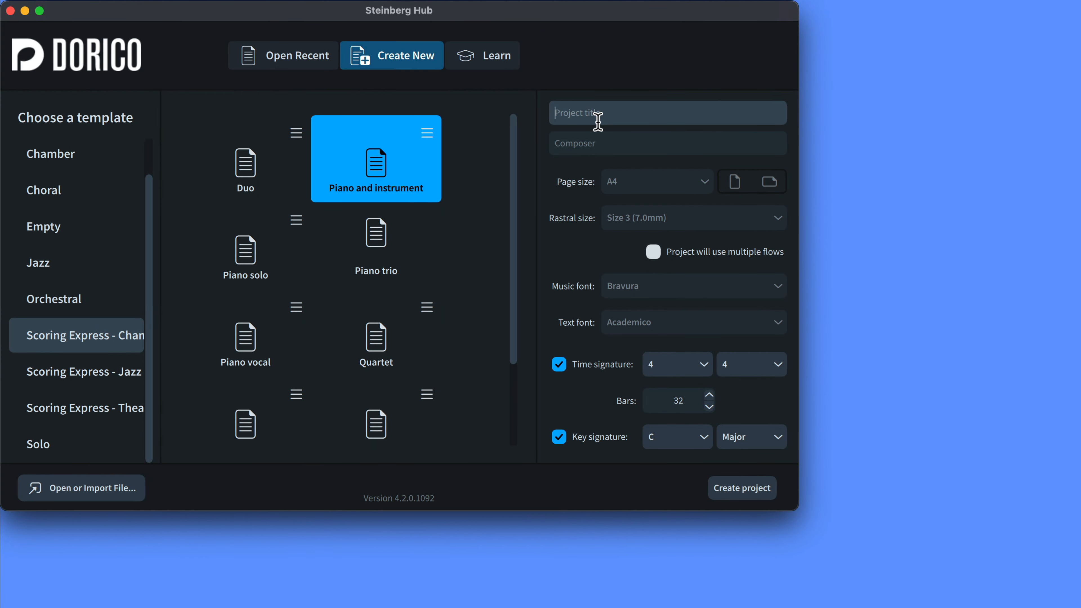
text(Violin and Piano Sonata)
key(Tab)
text(Leo)
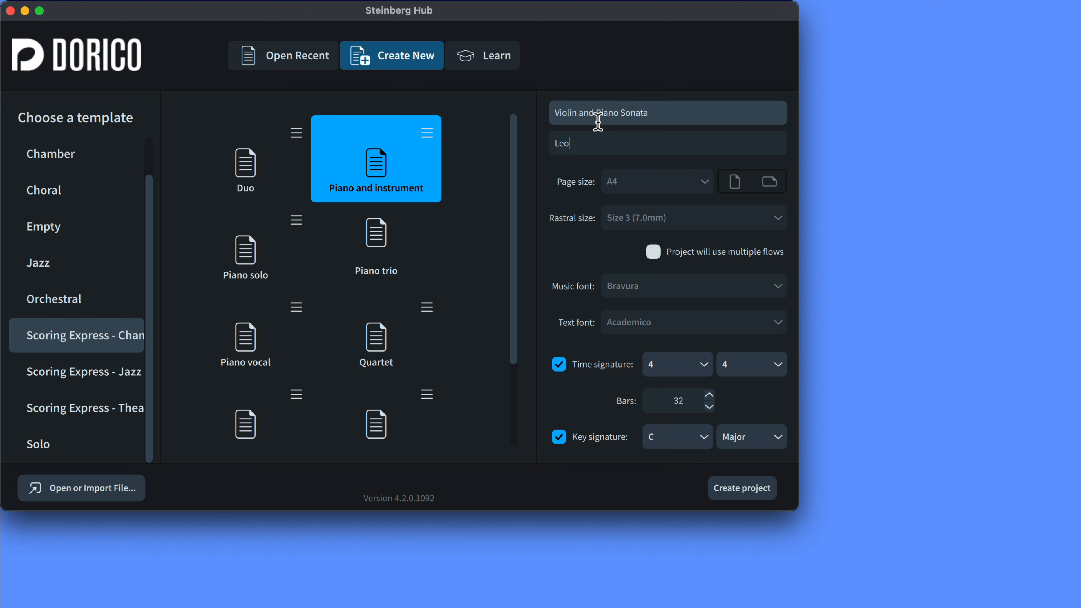
- Set the time signature to 3/4 and the key signature to D Minor, and create the project
click(681, 367)
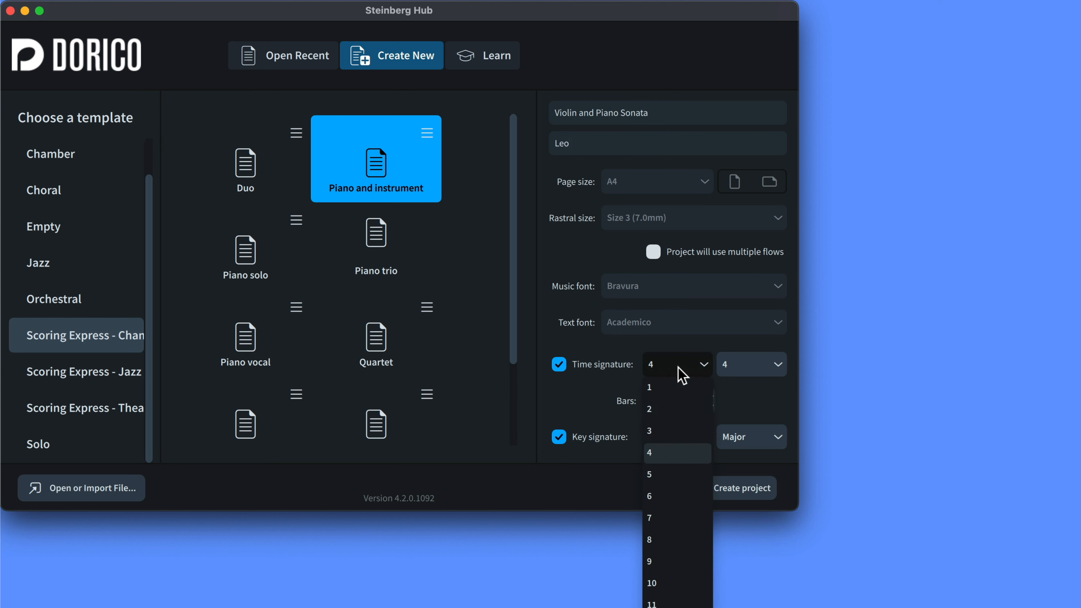
click(671, 433)
click(673, 445)
click(673, 504)
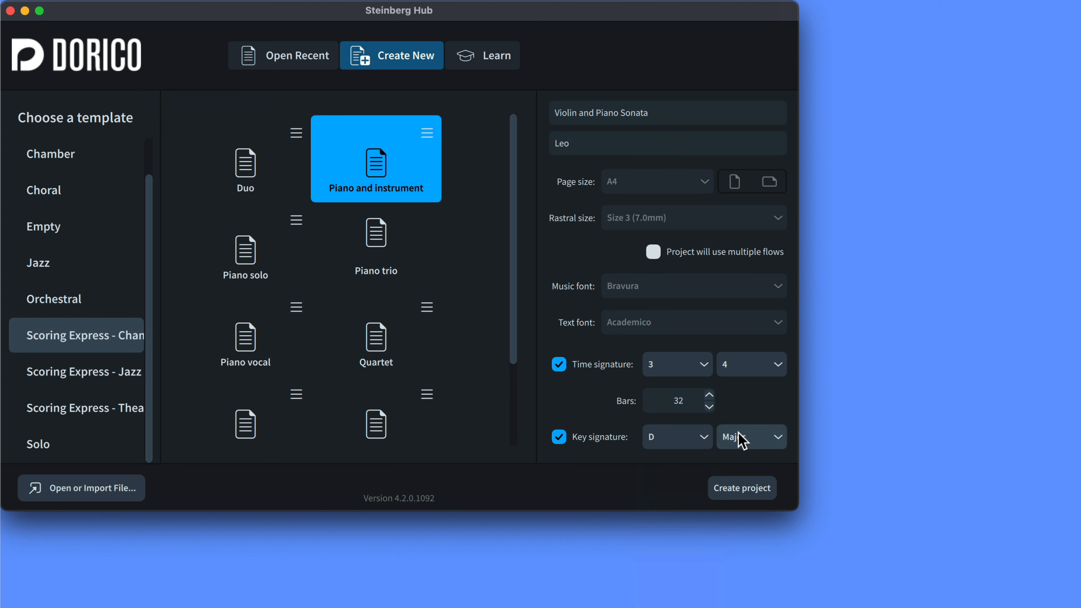
click(741, 439)
click(751, 486)
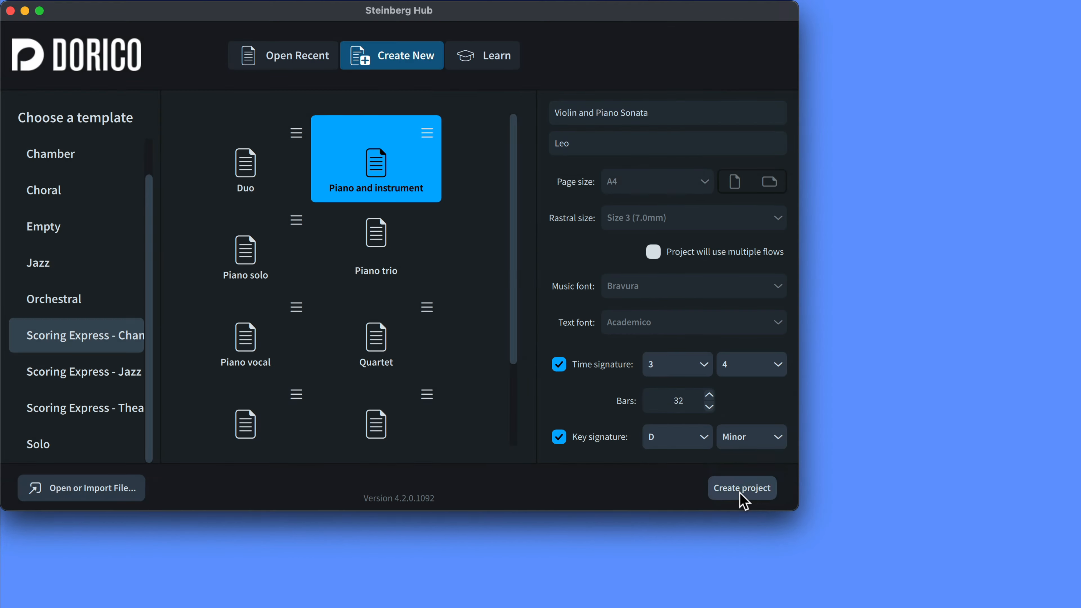
click(740, 492)
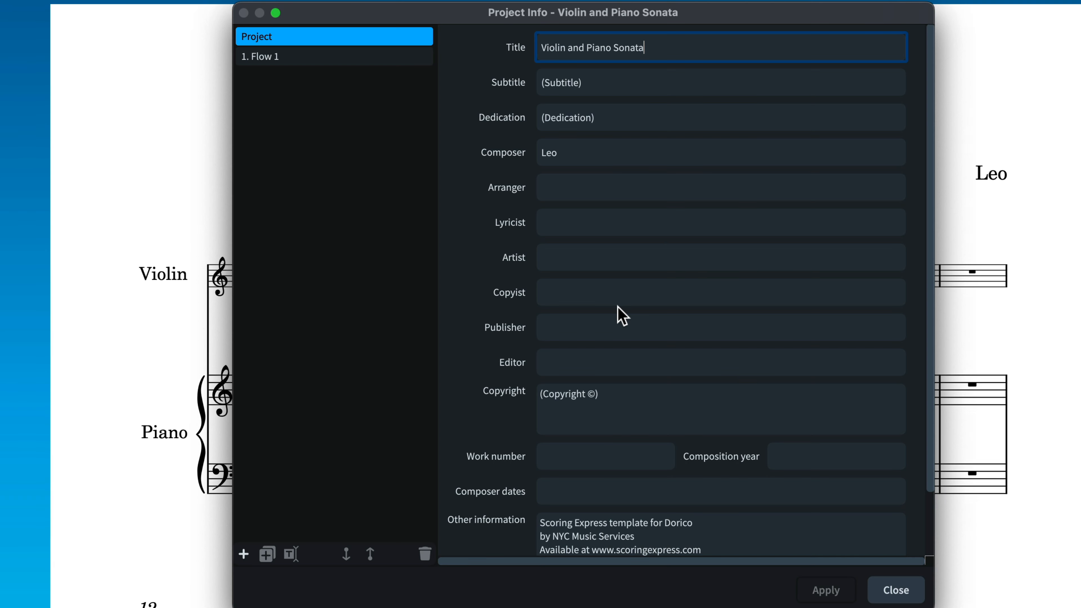
- Enter the subtitle "Here's a subtitle" and a dedication in the project info, and close it
key(Tab)
text(Here's a subtitle)
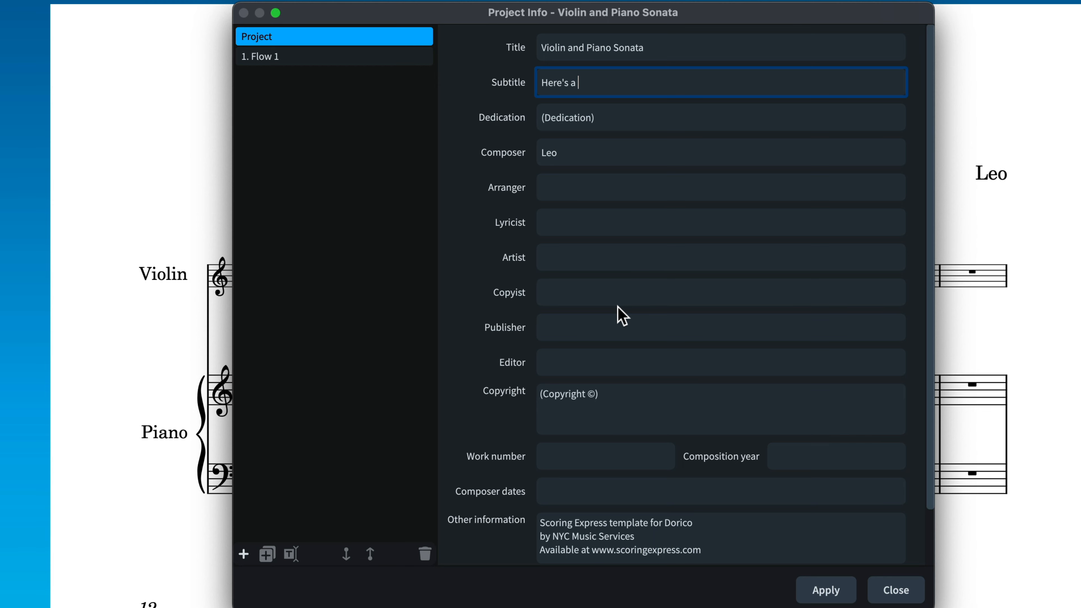
key(Tab)
text(to Annelise)
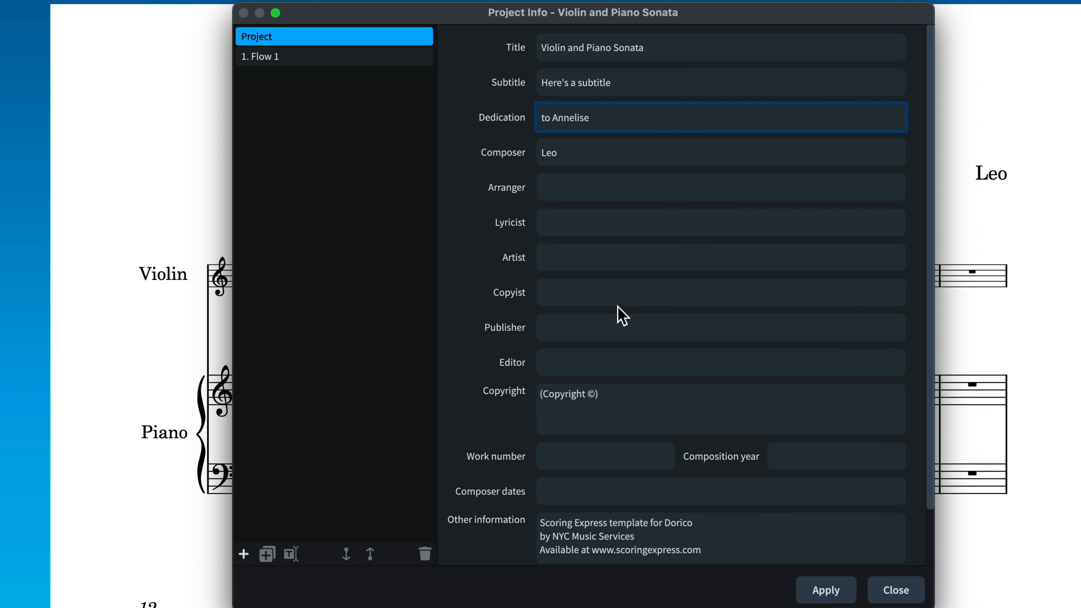
click(904, 592)
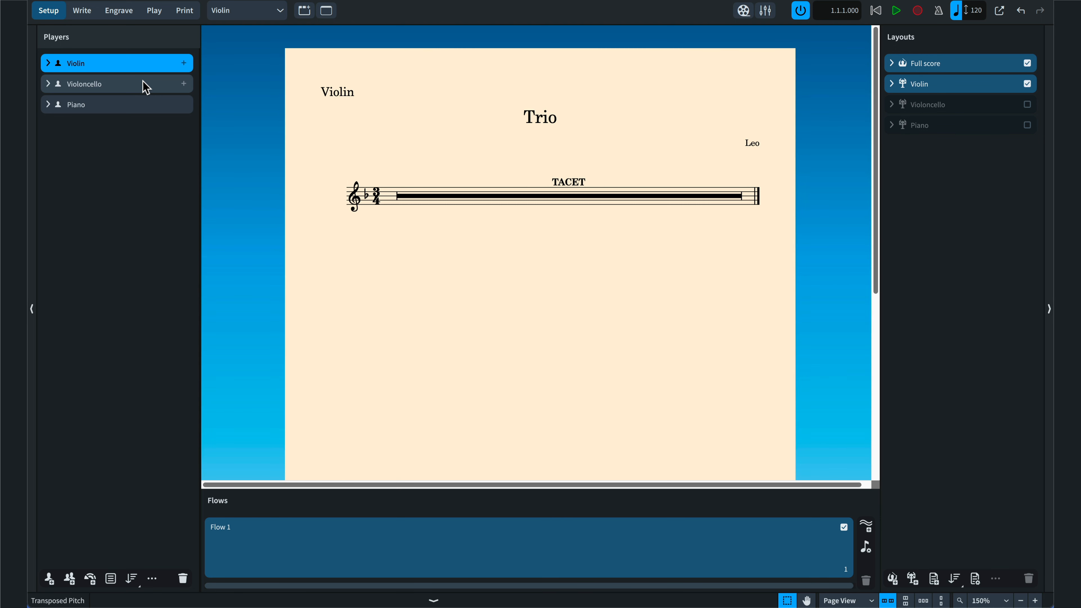
- Change the Violin player's instrument to Flute
click(49, 63)
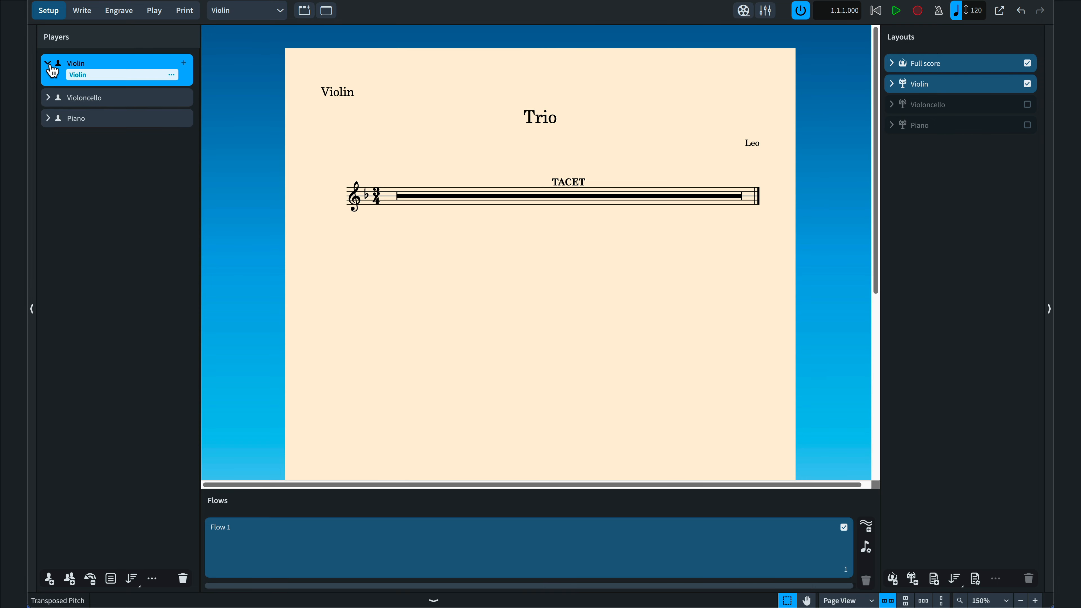
click(171, 75)
click(224, 66)
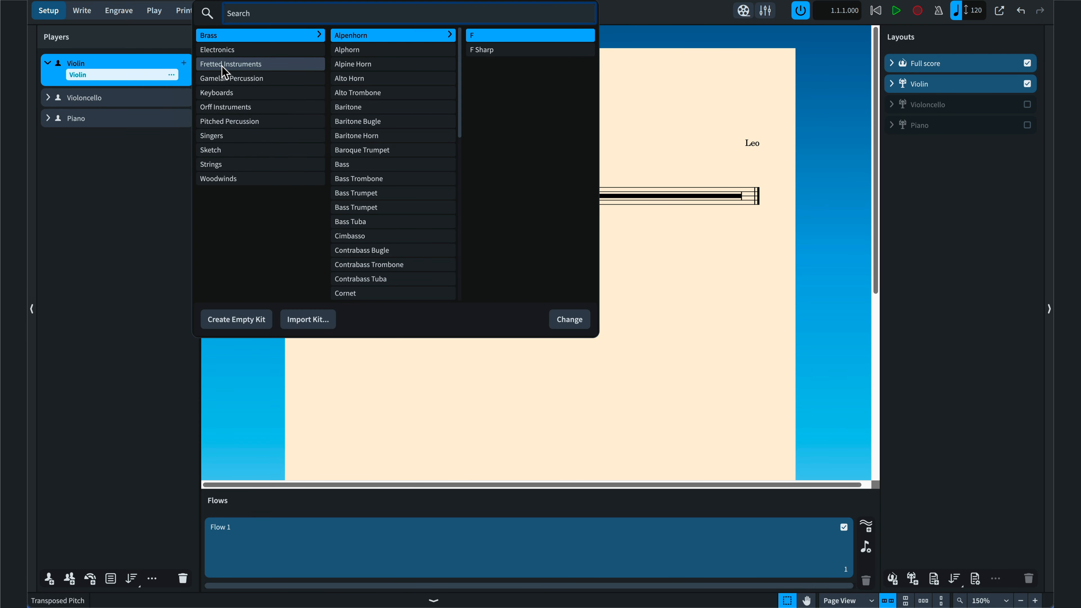
text(flute)
key(Return)
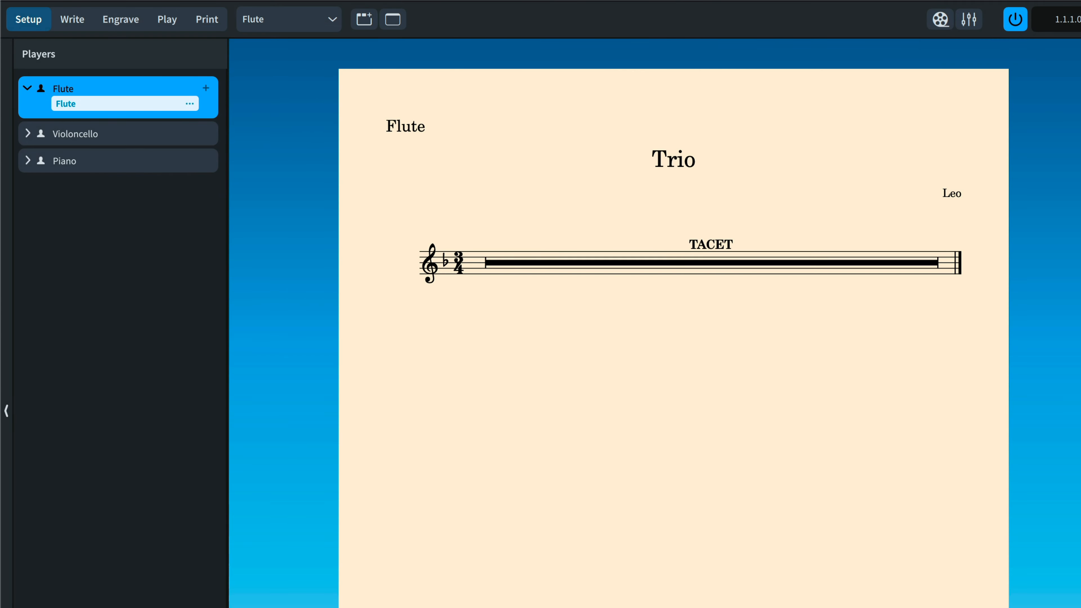
- Add a new solo player with a Clarinet (B Flat)
text(p)
text(clarinet)
key(Return)
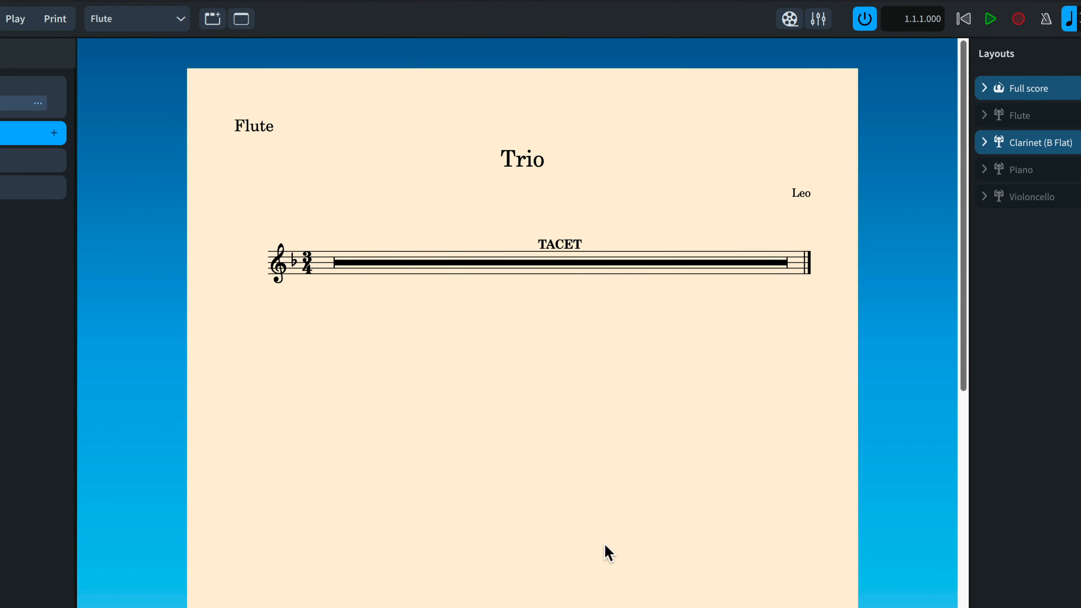
- Propagate the Flute part's formatting to the Clarinet (B Flat) and Violoncello parts, with system formatting excluded
right_click(921, 146)
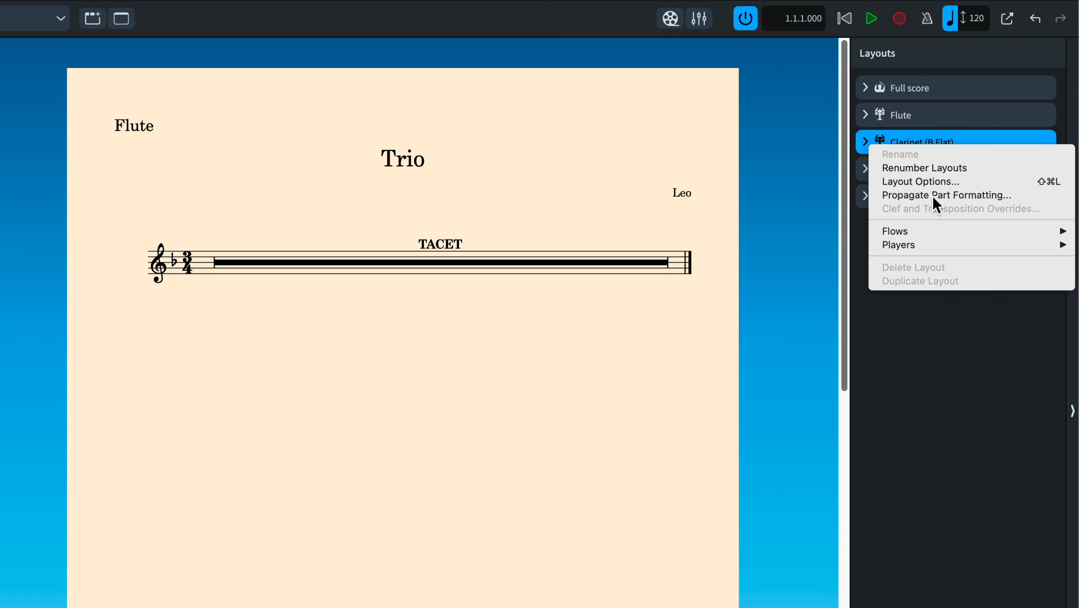
click(932, 195)
click(327, 254)
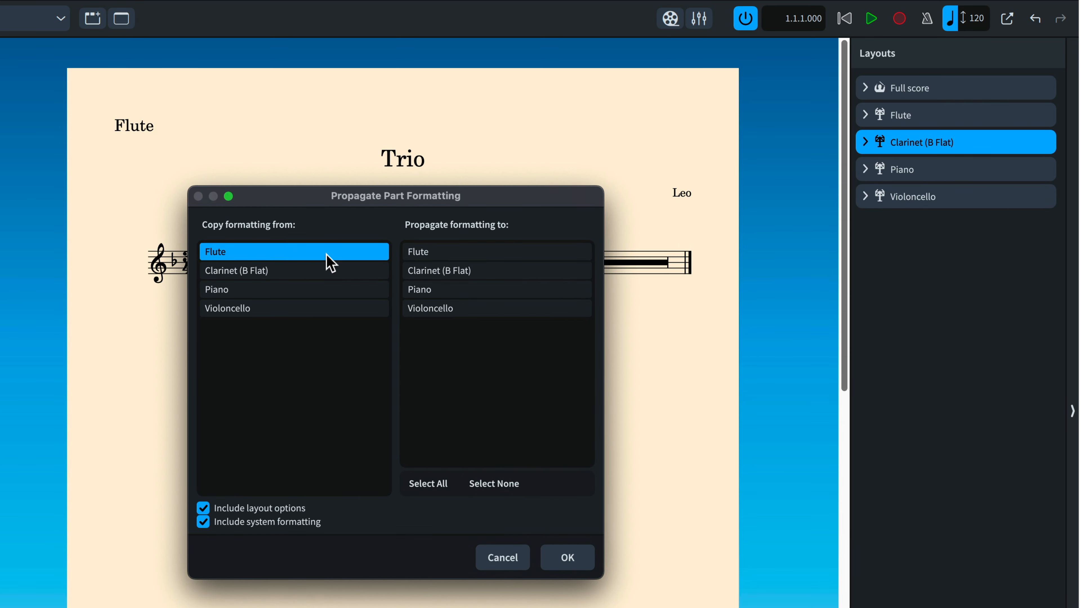
click(433, 274)
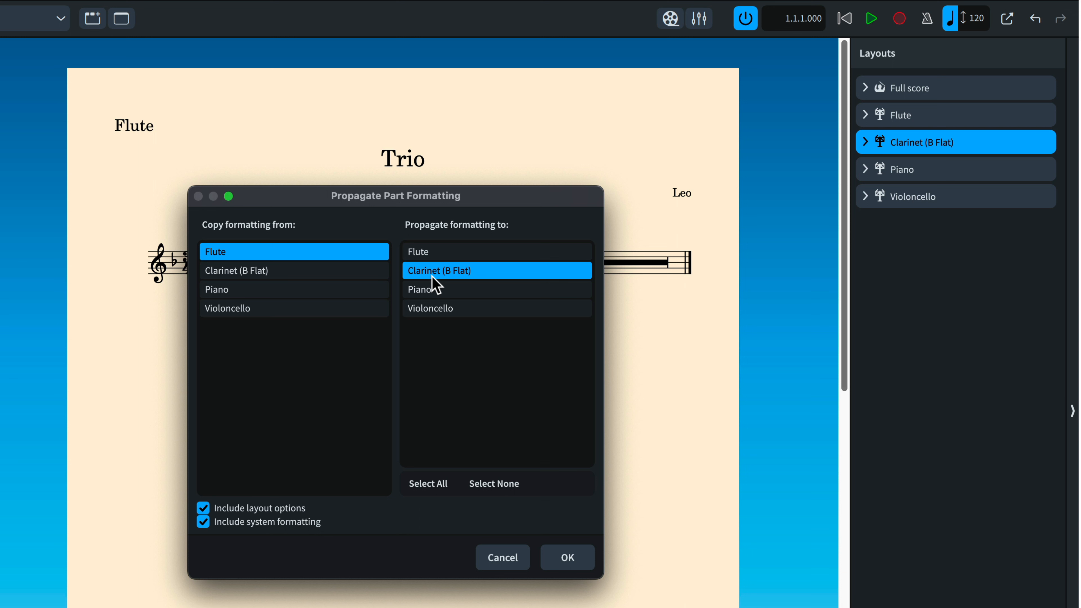
shift+click(449, 310)
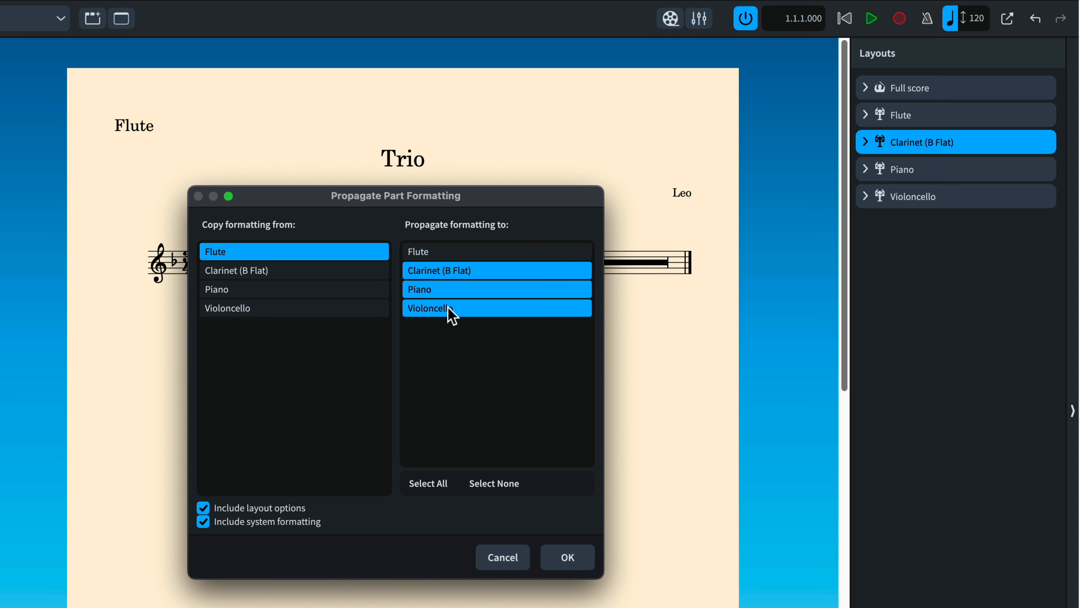
click(462, 276)
ctrl+click(460, 313)
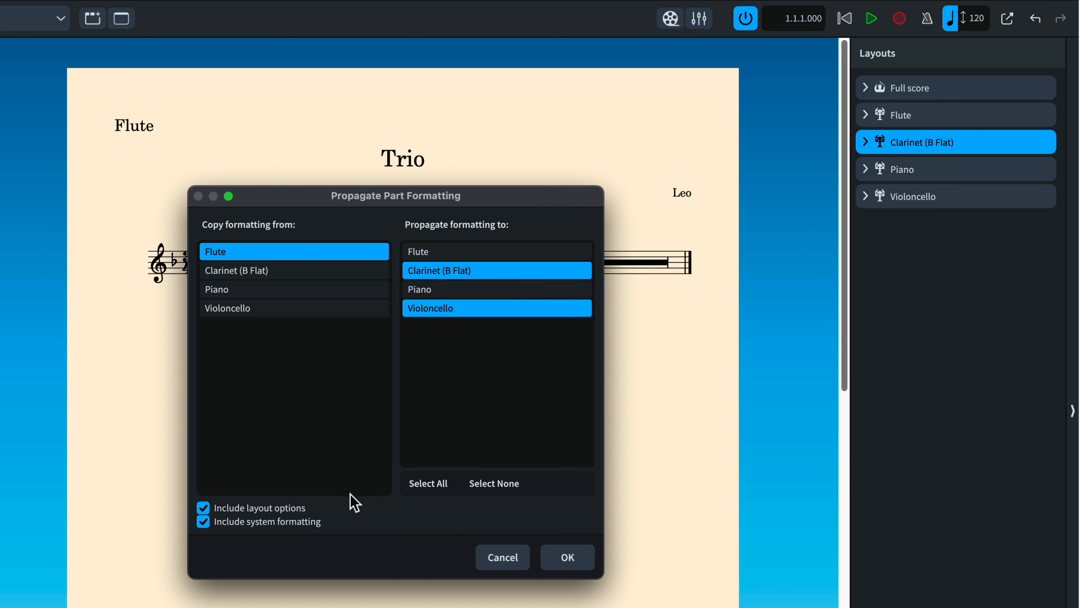
click(280, 524)
click(568, 562)
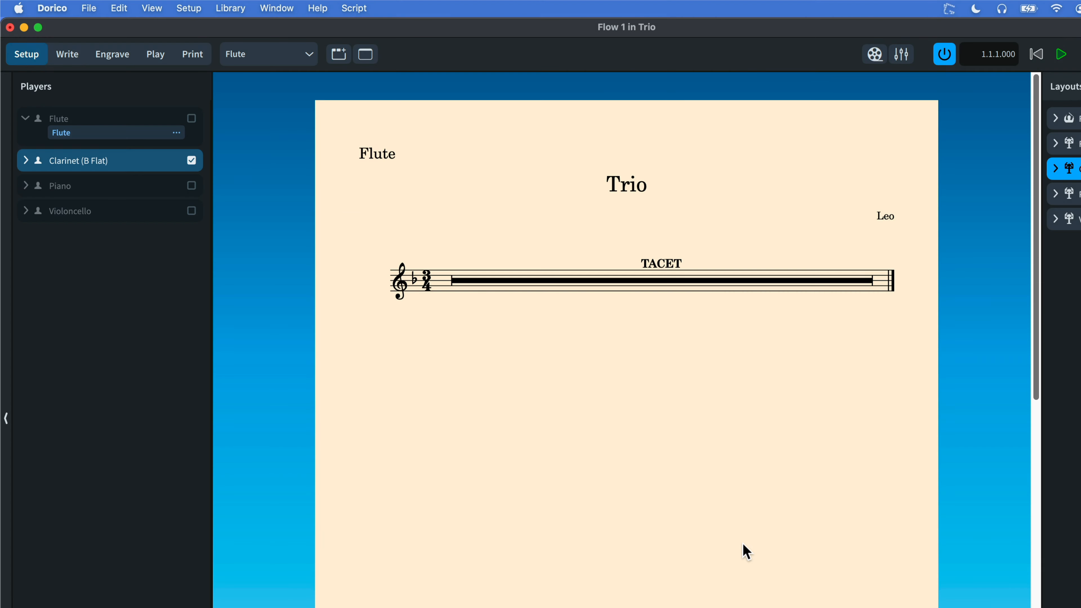
- Compare the project's library with Piano trio.dorico from the Chamber folder of Scoring Express Dorico in the Library Manager
click(231, 8)
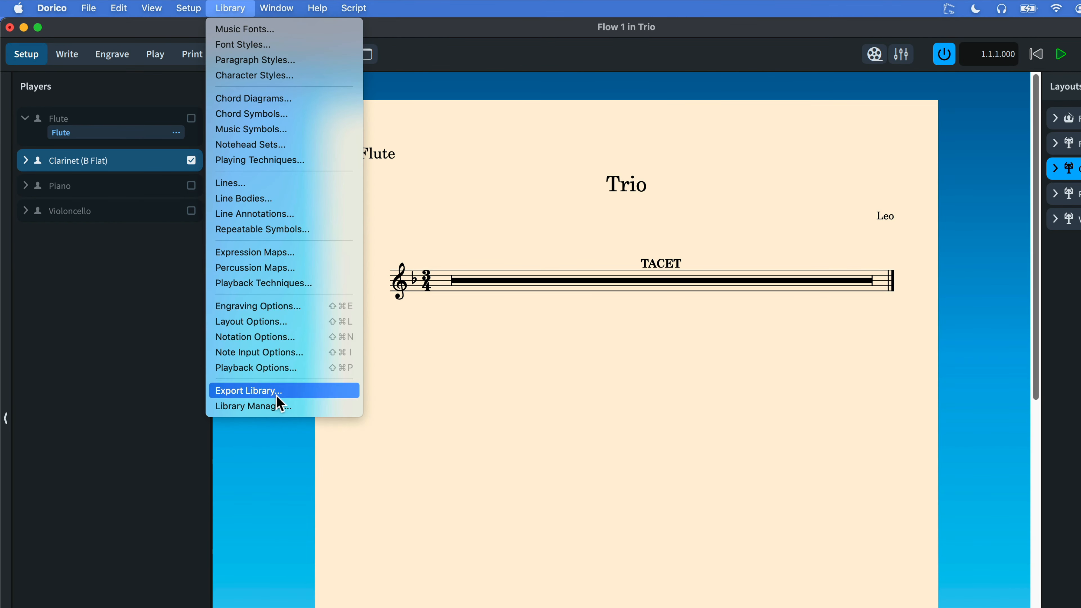
click(281, 406)
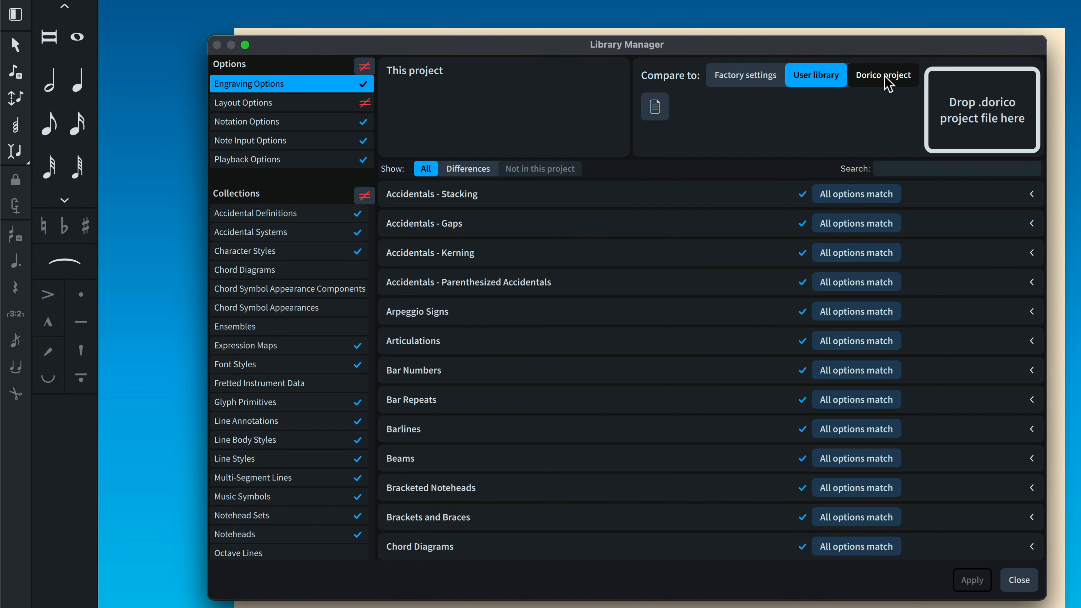
click(887, 81)
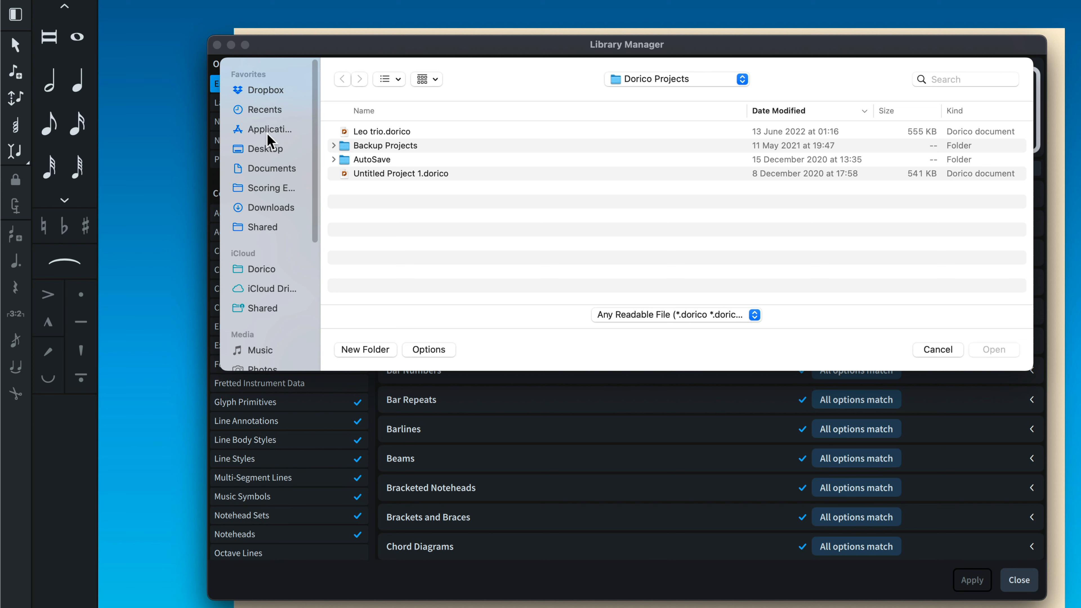
click(270, 190)
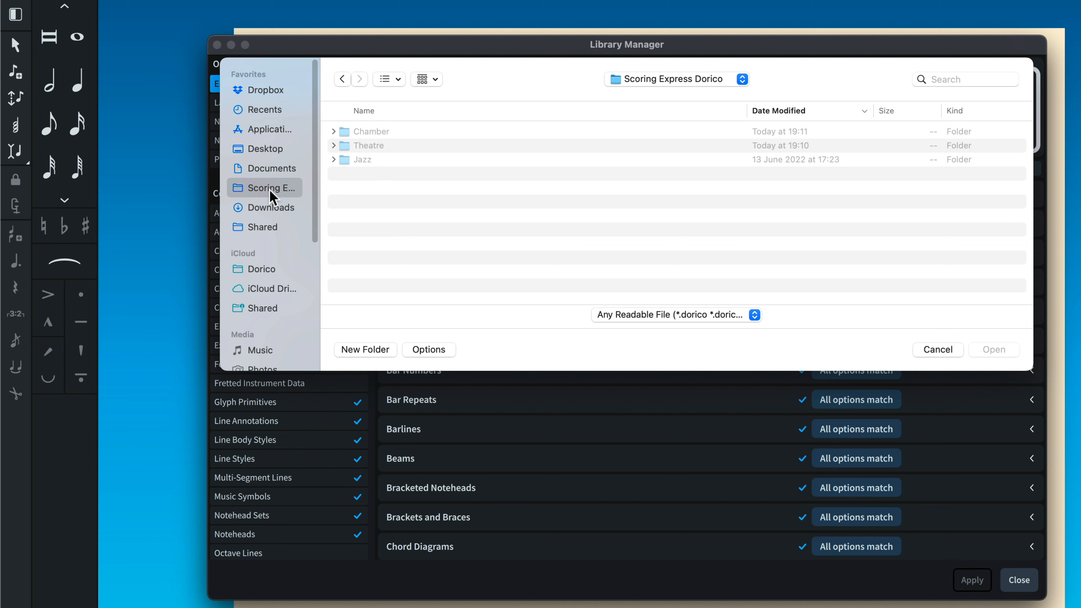
double_click(367, 131)
double_click(389, 202)
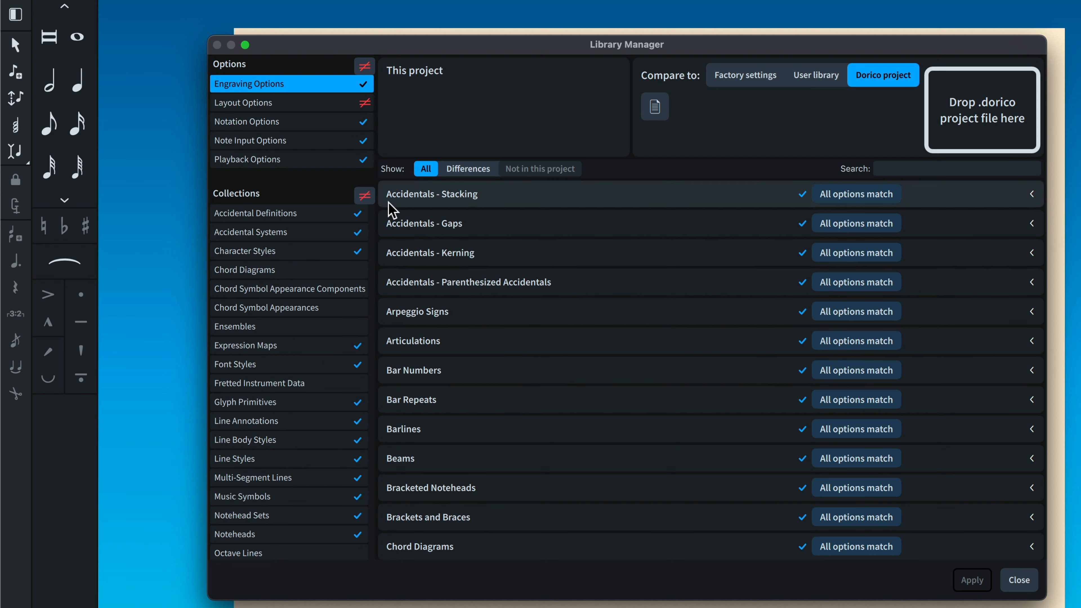
- Compare the Flute layout's options with the template's Violin layout and mark all differing layout options for import
click(334, 103)
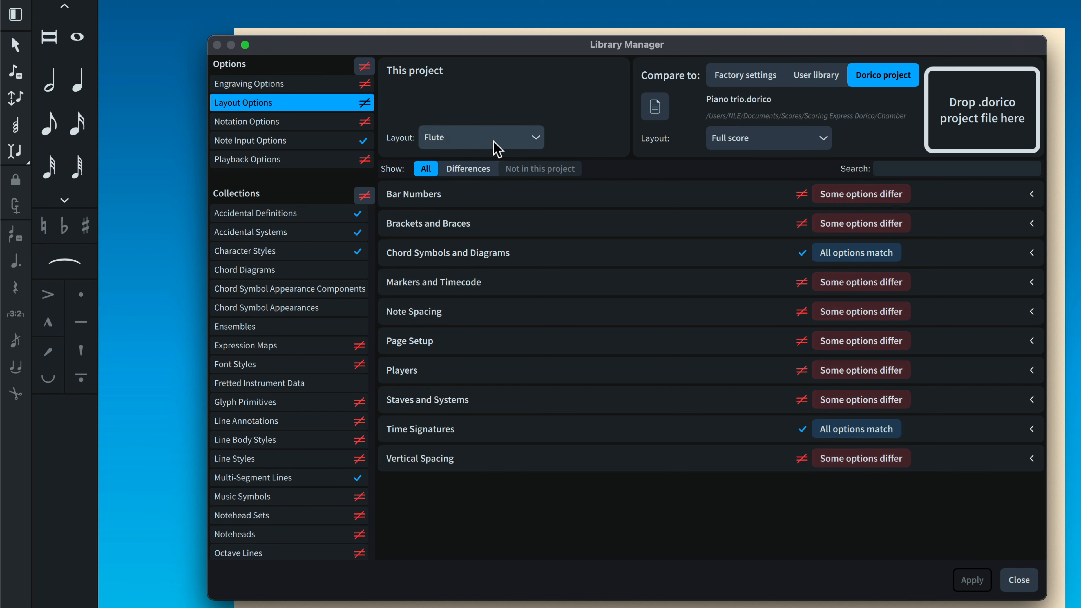
click(745, 143)
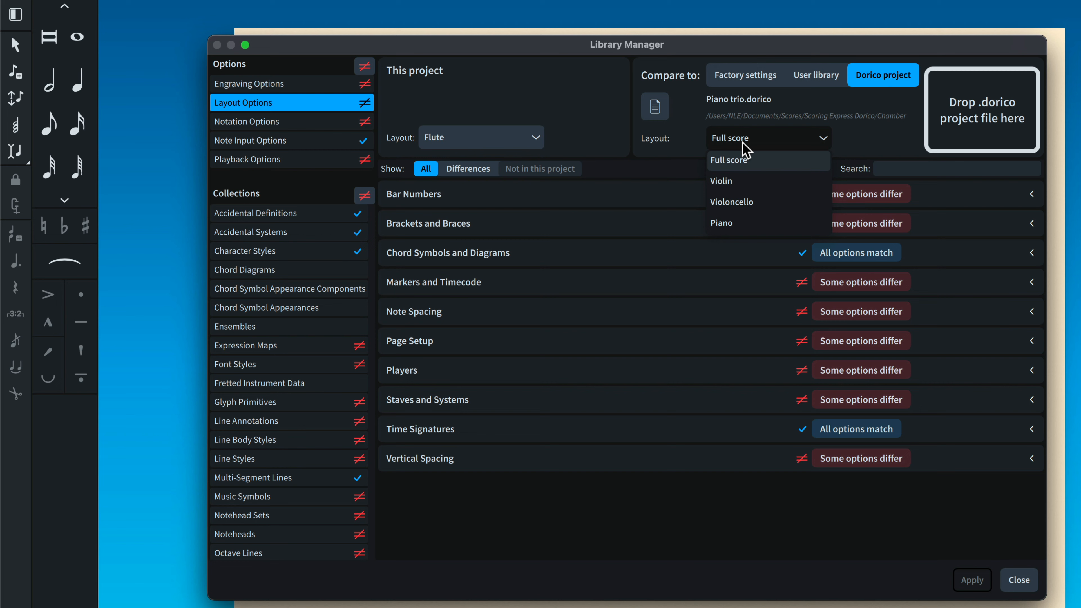
click(749, 179)
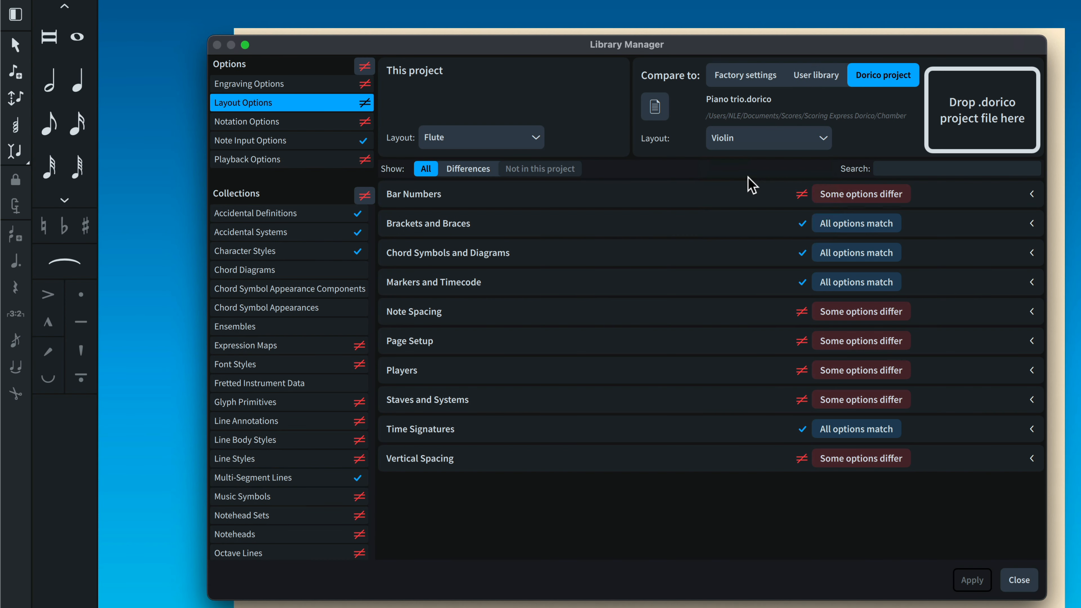
click(803, 196)
click(802, 311)
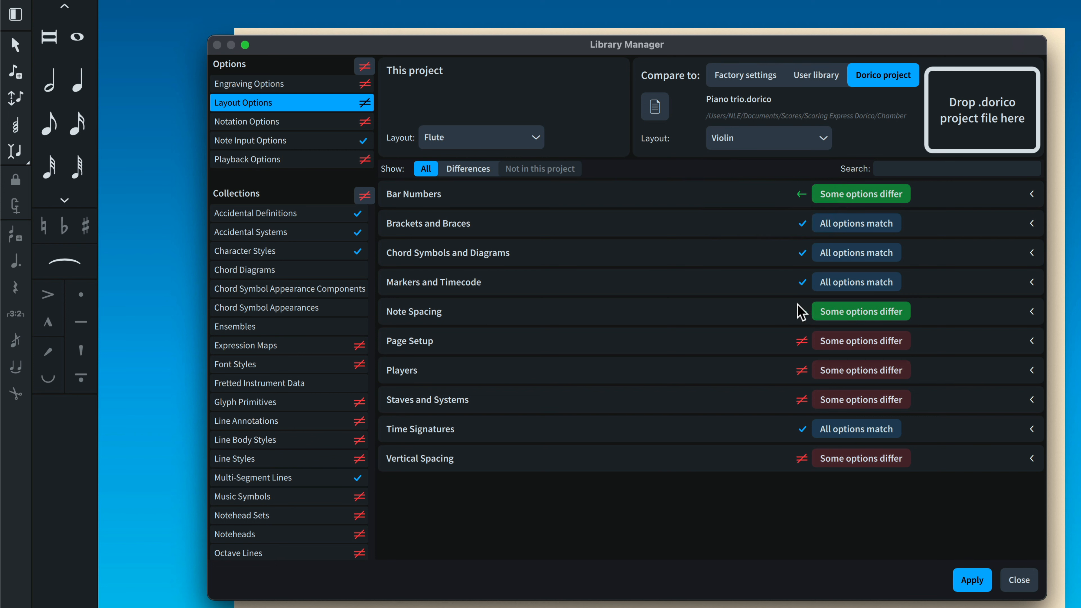
click(364, 103)
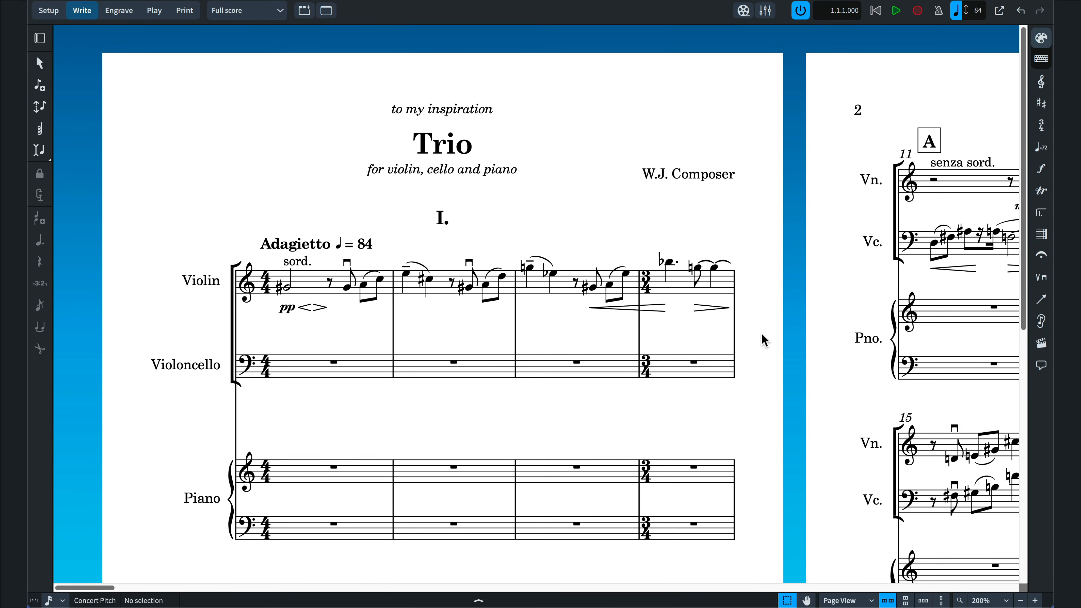
- In the Example - Piano trio project, compare the library with Piano trio.dorico from Scoring Express Dorico's Chamber folder
click(180, 0)
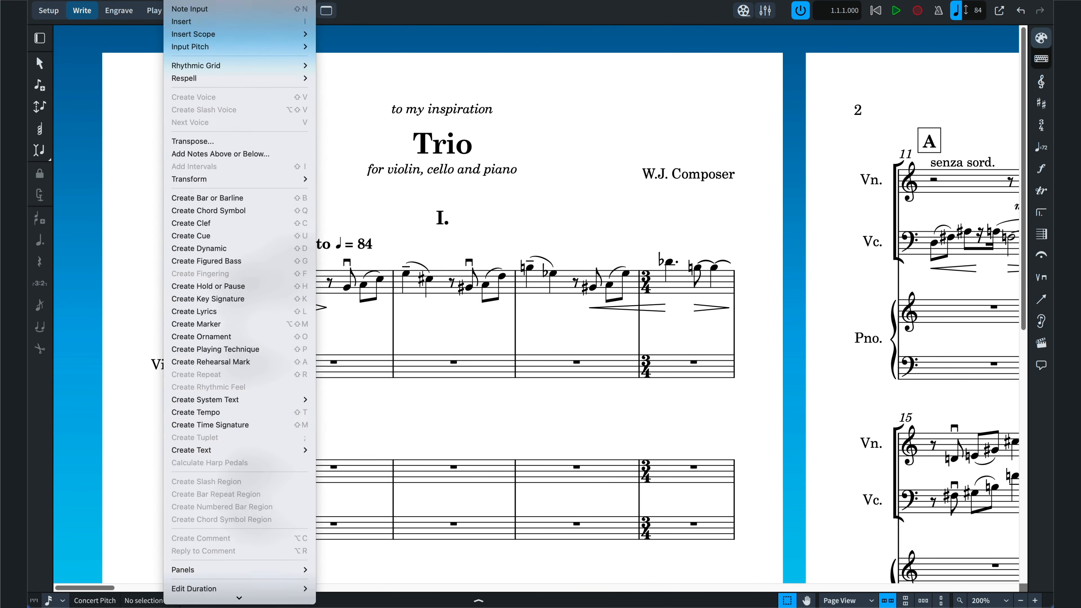
mouse_move(215, 1)
click(233, 298)
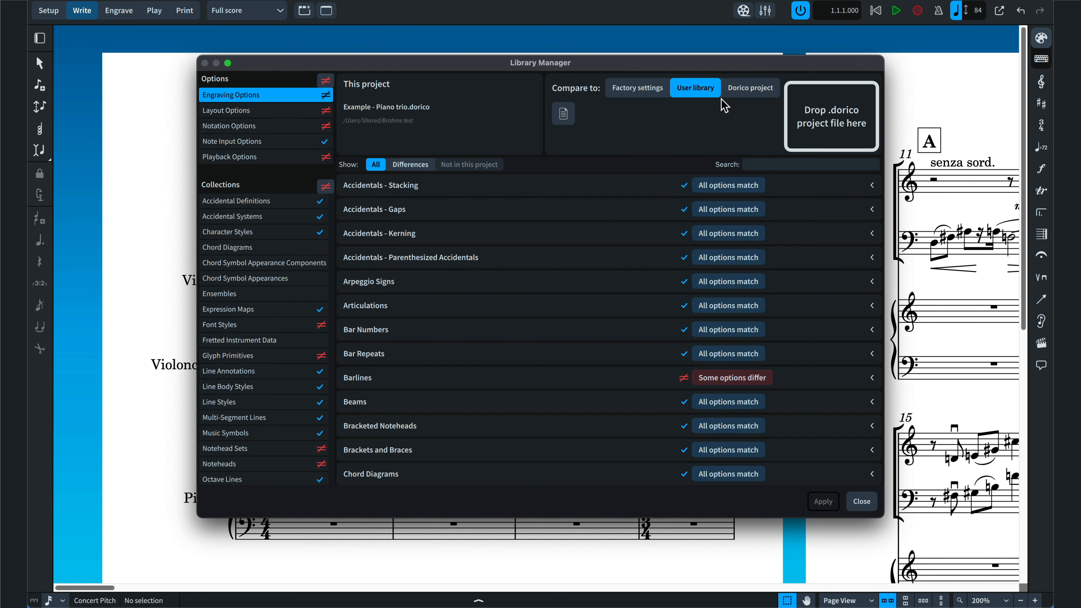
click(751, 90)
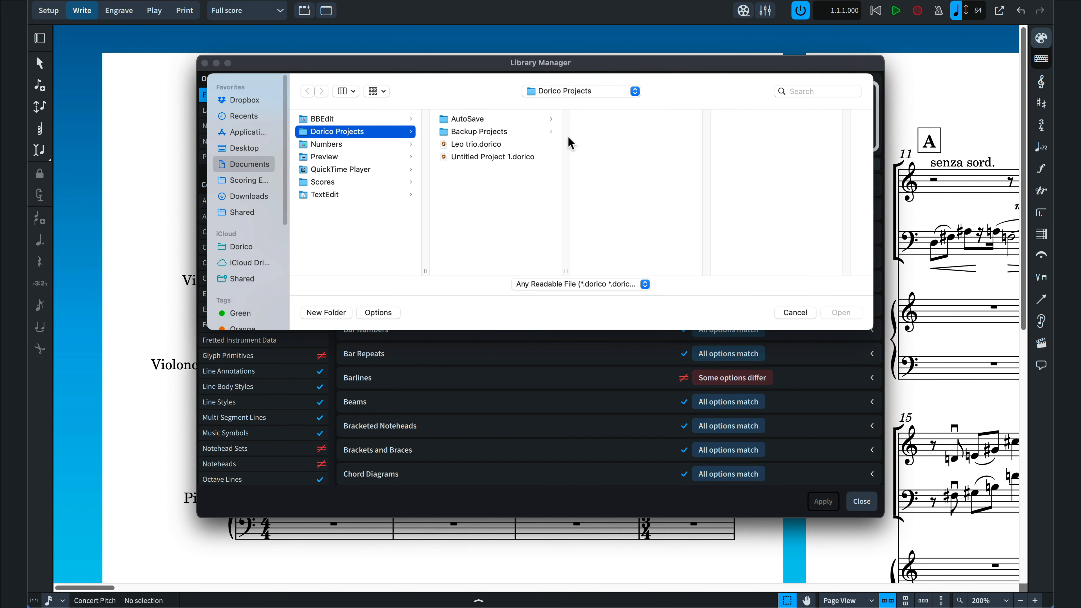
click(250, 181)
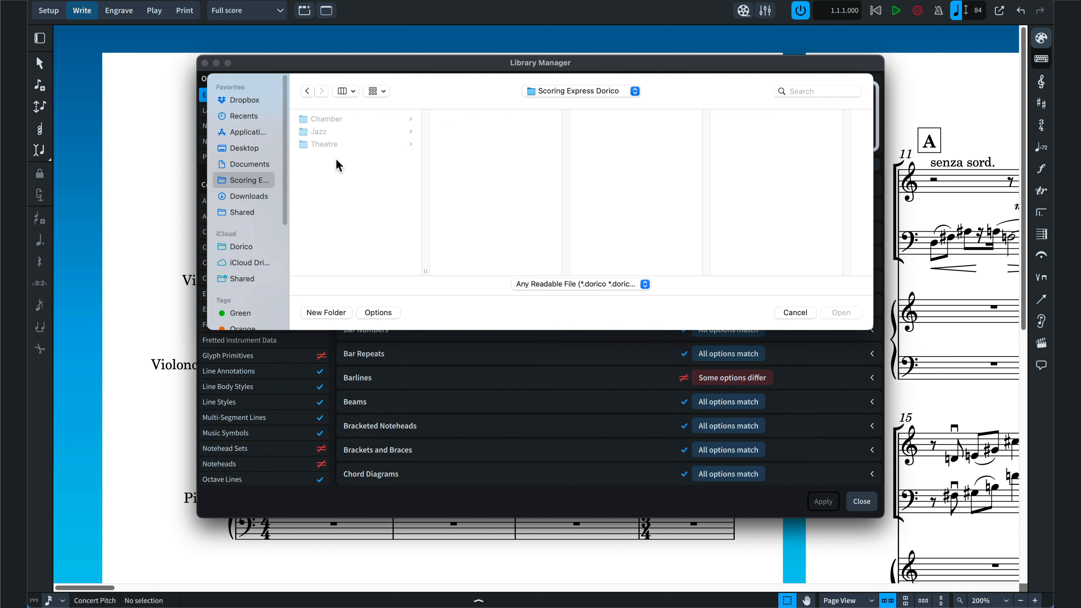
click(344, 120)
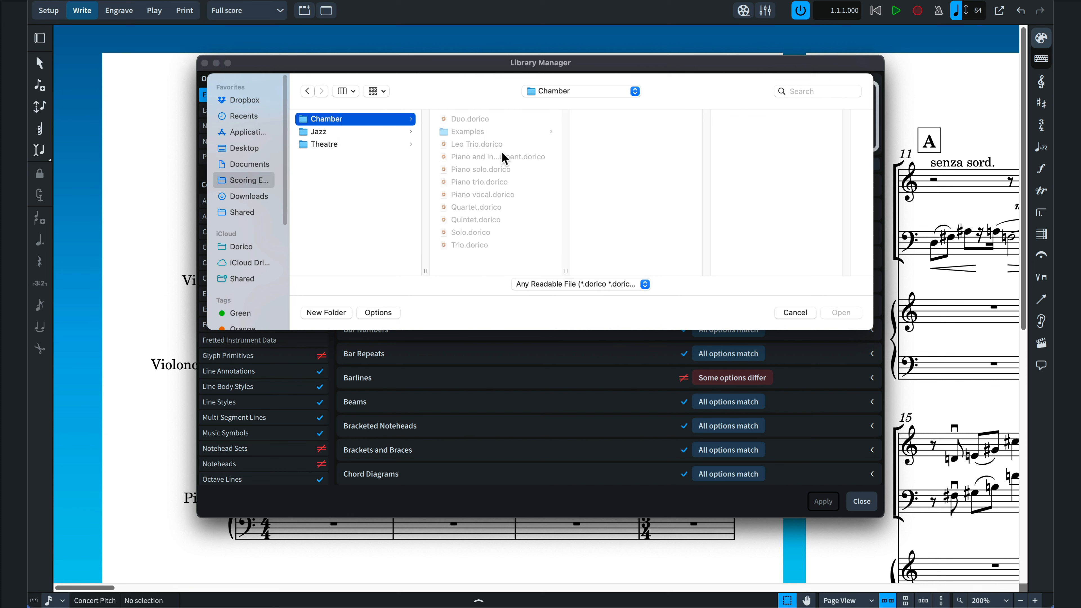
click(489, 182)
click(840, 312)
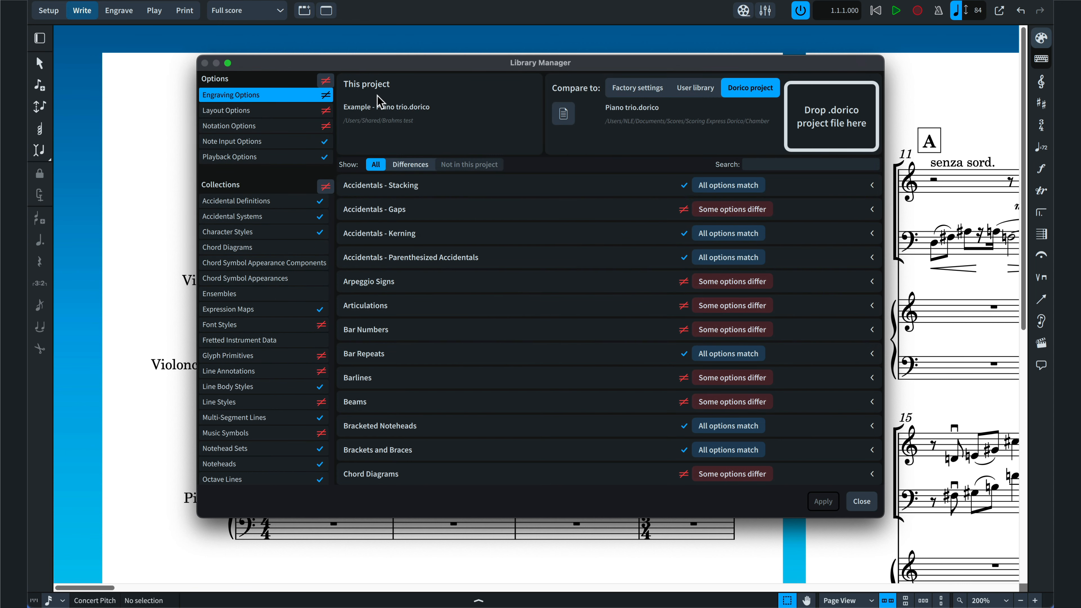
- Import all differing options and collections from the Piano trio template into the project
click(326, 81)
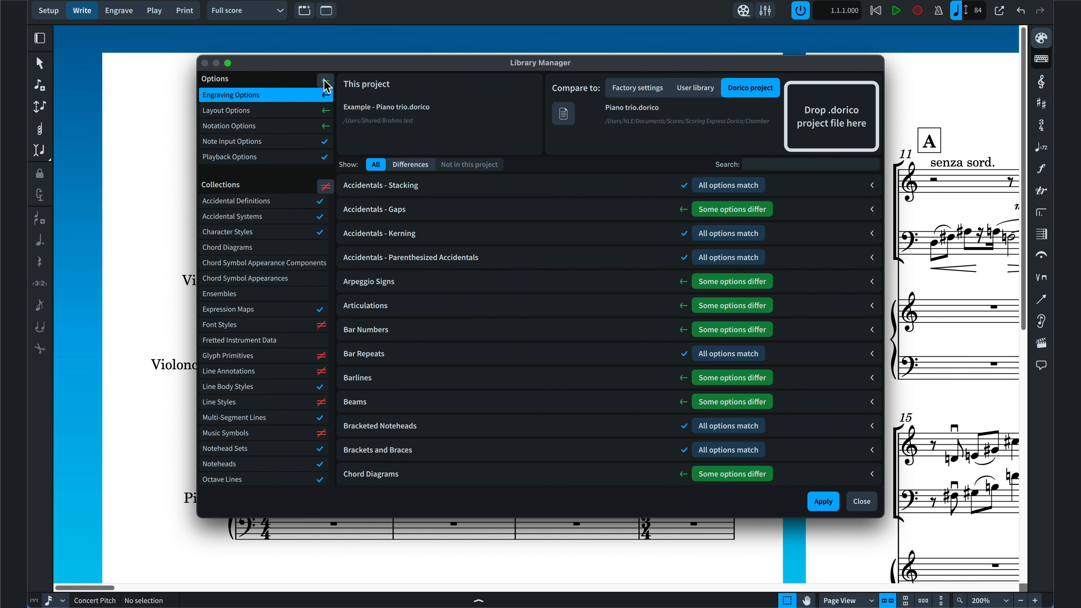
click(326, 186)
key(Return)
- Import the layout options of the template's Violin layout into the project's Violin layout, and close the Library Manager
click(304, 111)
click(432, 139)
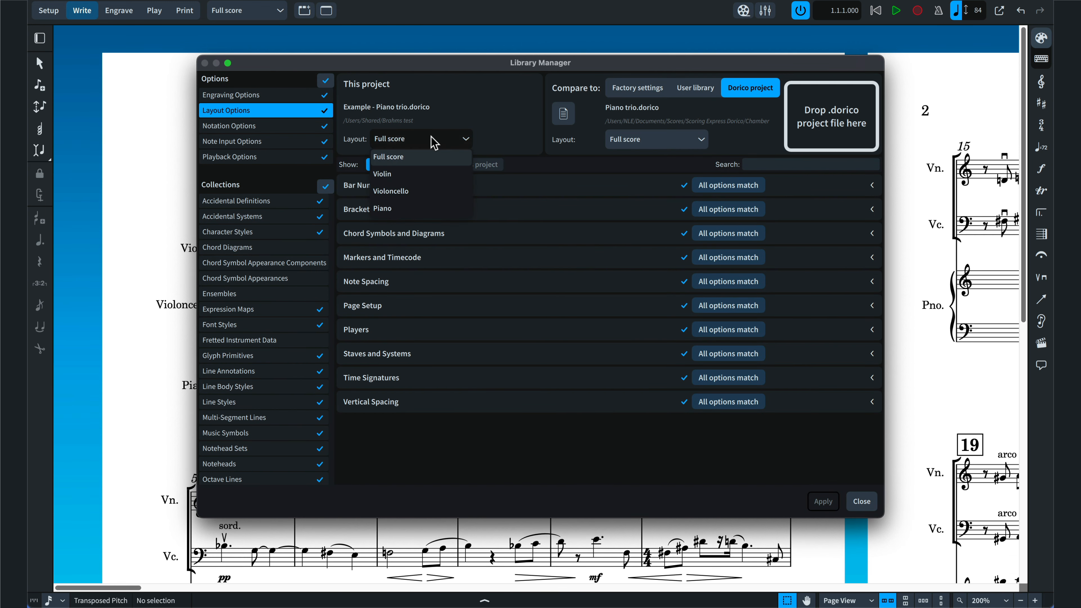
click(423, 179)
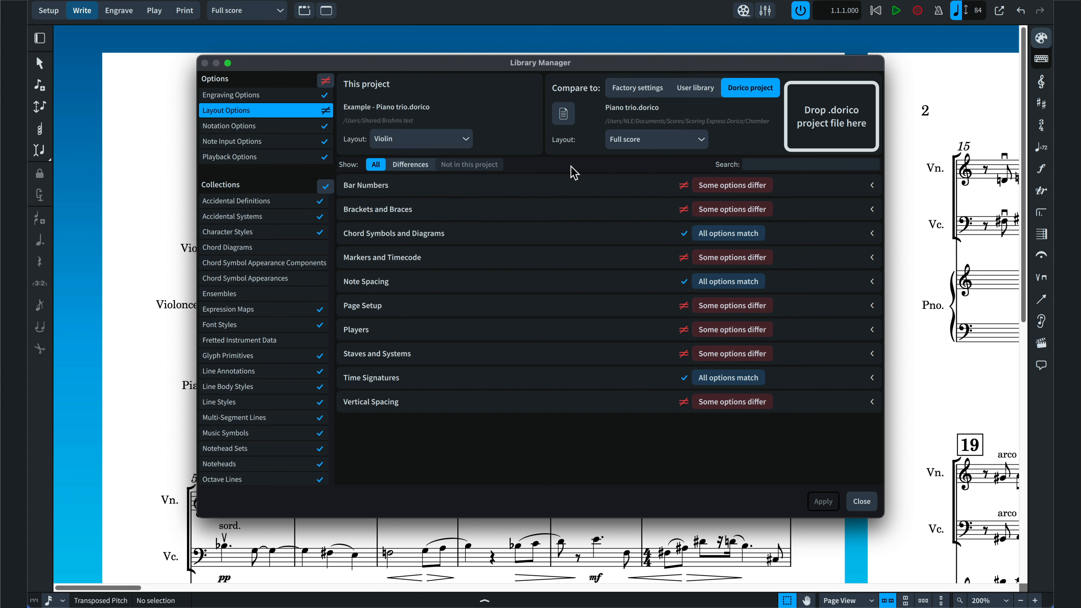
click(638, 141)
click(645, 179)
click(325, 110)
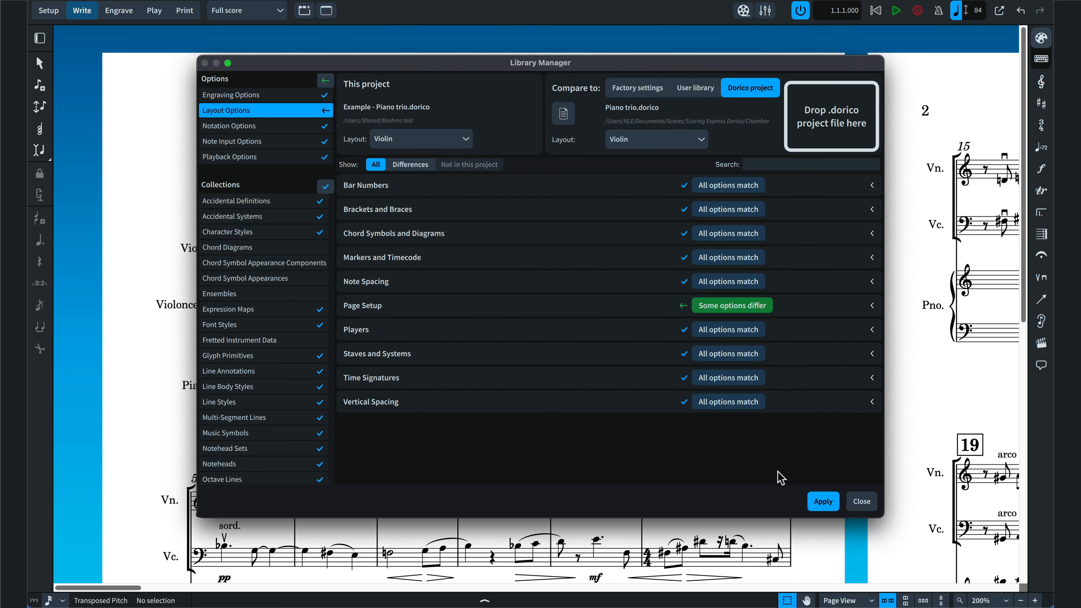
click(824, 501)
click(861, 501)
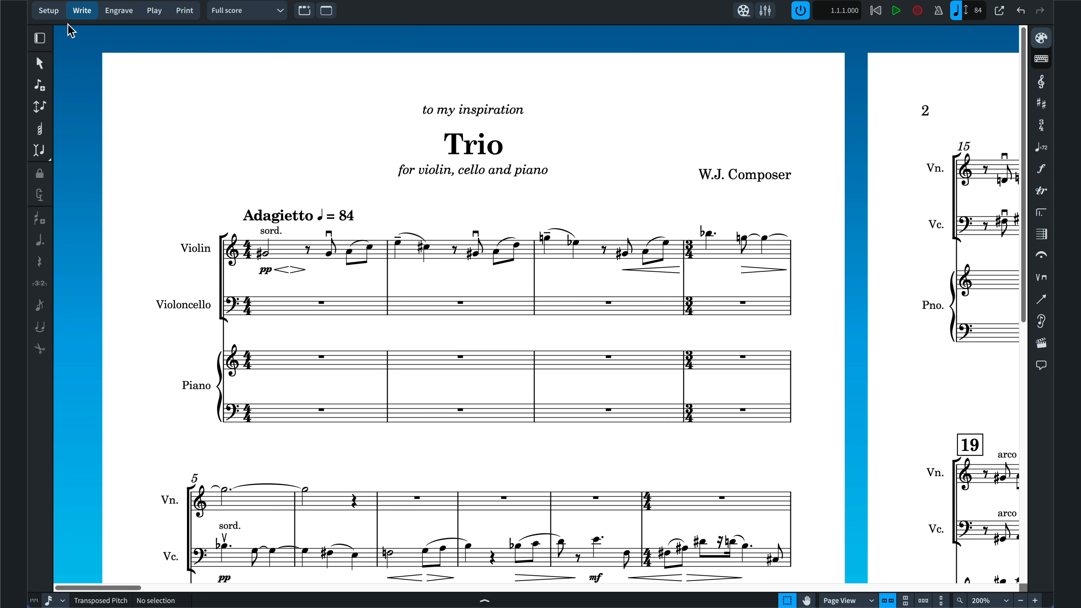
- Propagate the Violin part's formatting to the Violoncello and Piano parts, with layout options included and system formatting excluded
click(48, 10)
right_click(920, 91)
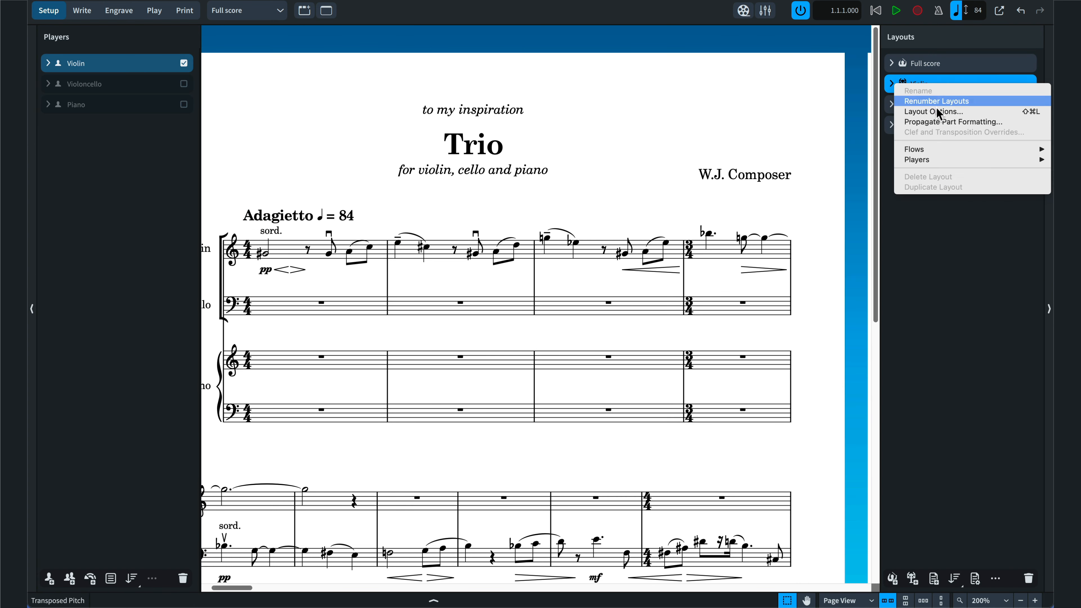
click(946, 123)
drag(596, 202, 596, 217)
click(462, 394)
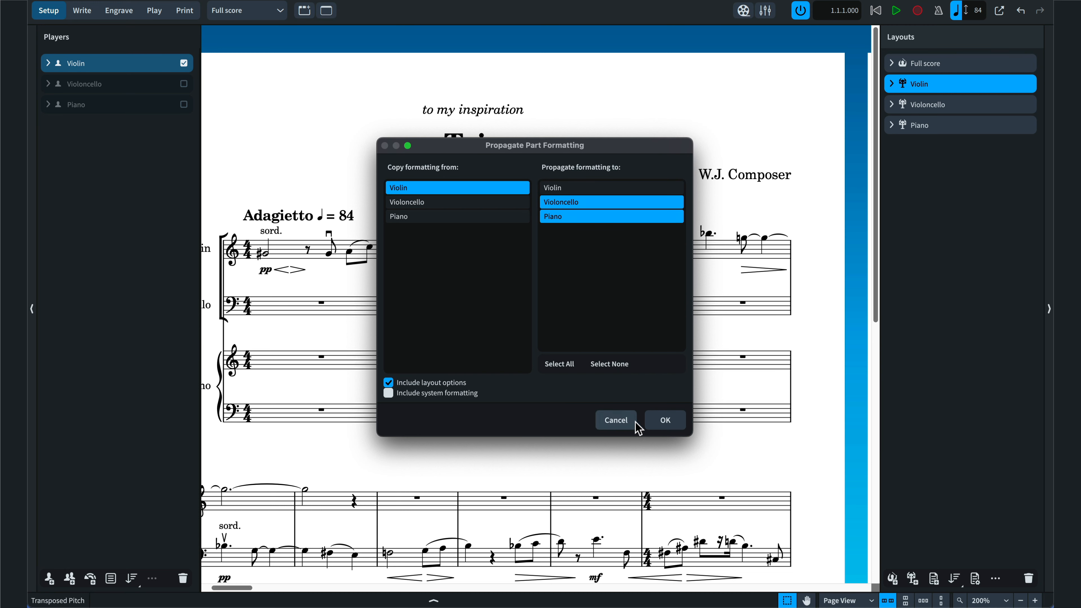
click(665, 421)
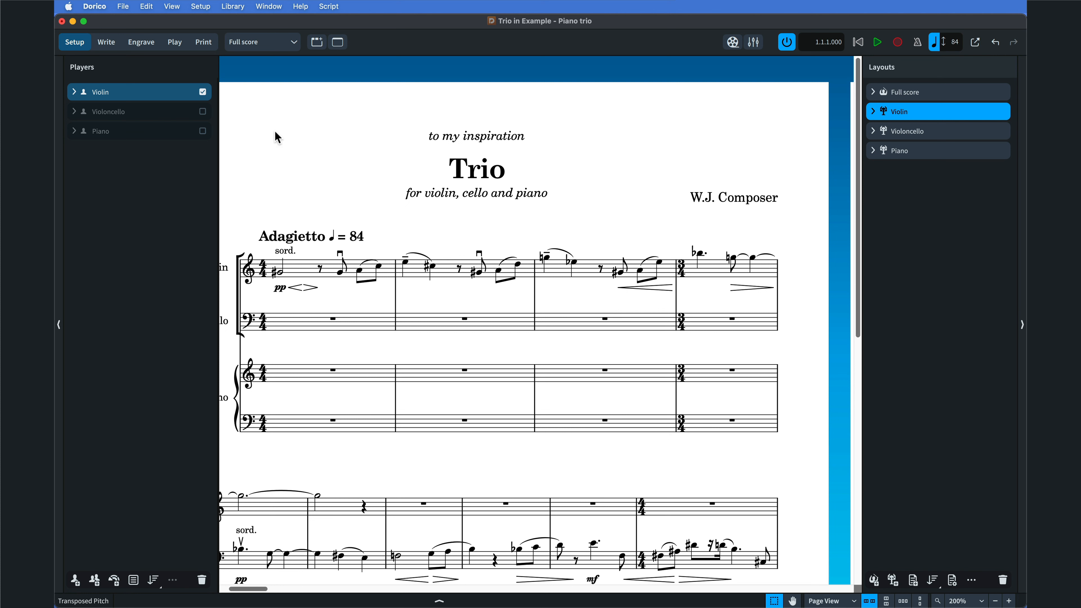
- Create a new project from the Scoring Express - Jazz template Big band (Petaluma)
click(124, 7)
mouse_move(199, 36)
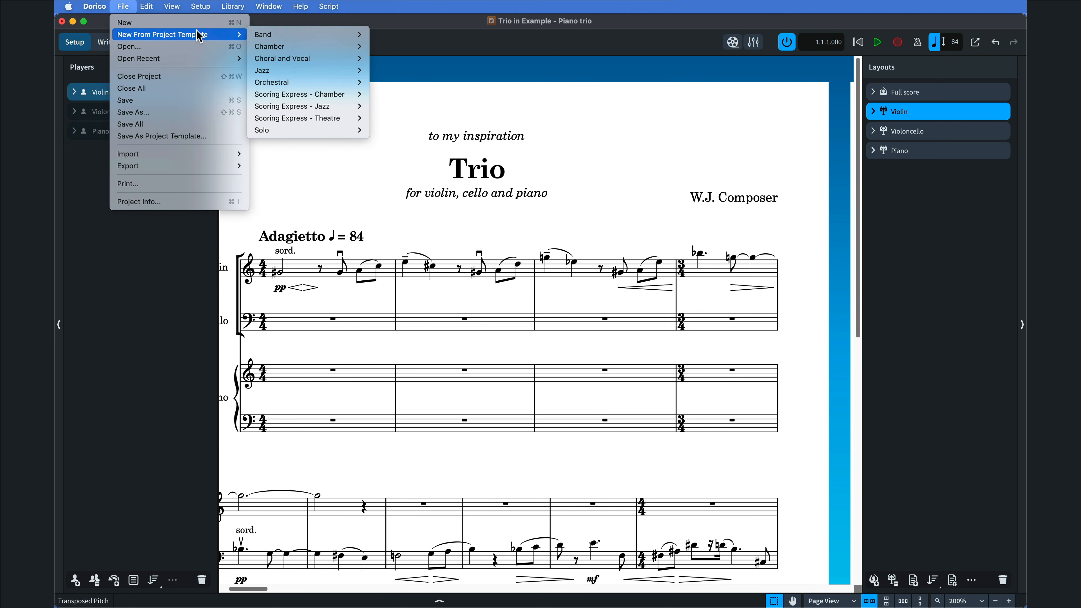
mouse_move(339, 108)
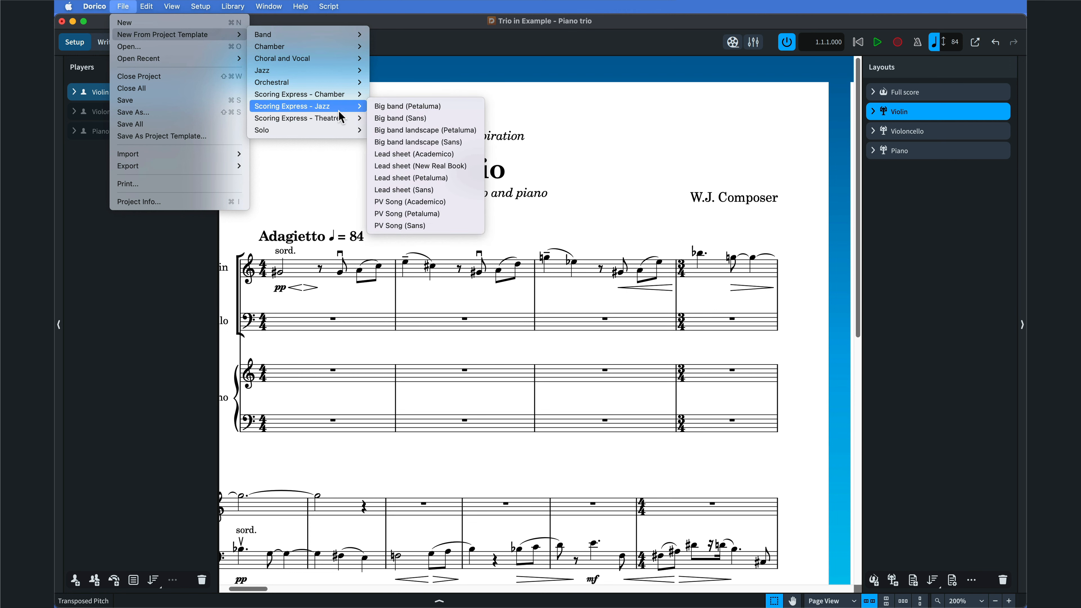
click(389, 107)
- Import the flow I Can't Believe It's Friday from the Academico PV Song example in Jazz/Examples, merging with existing players where possible
click(124, 8)
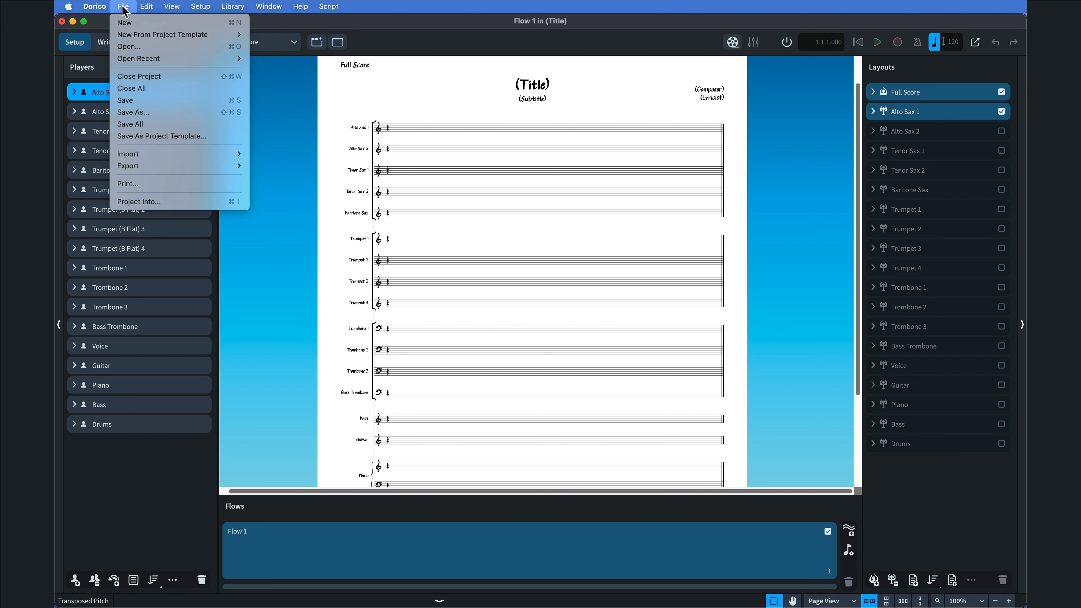
mouse_move(202, 153)
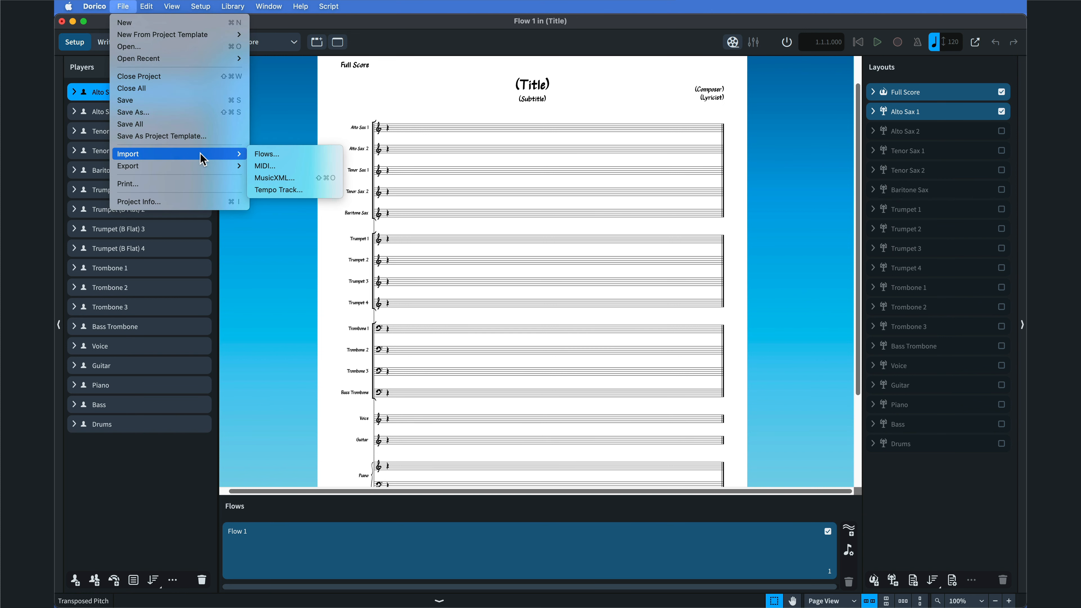
click(287, 153)
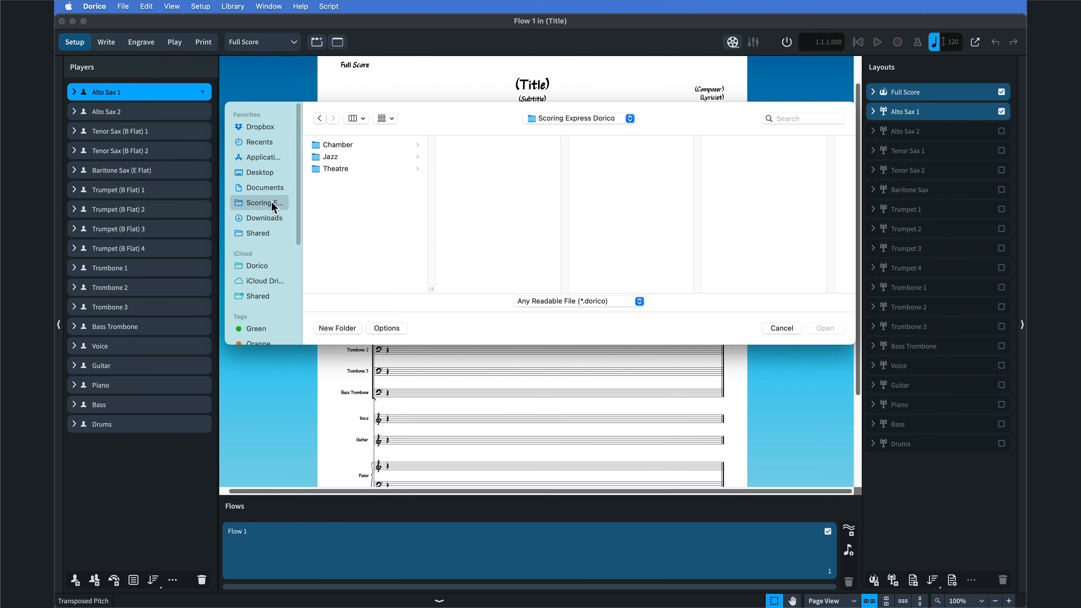
click(330, 156)
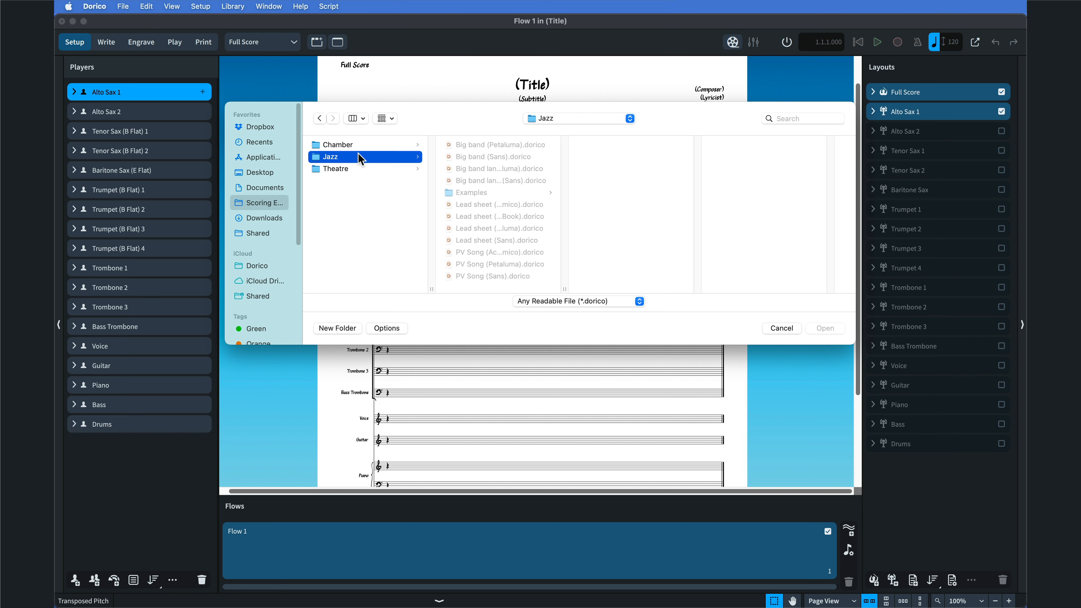
click(485, 193)
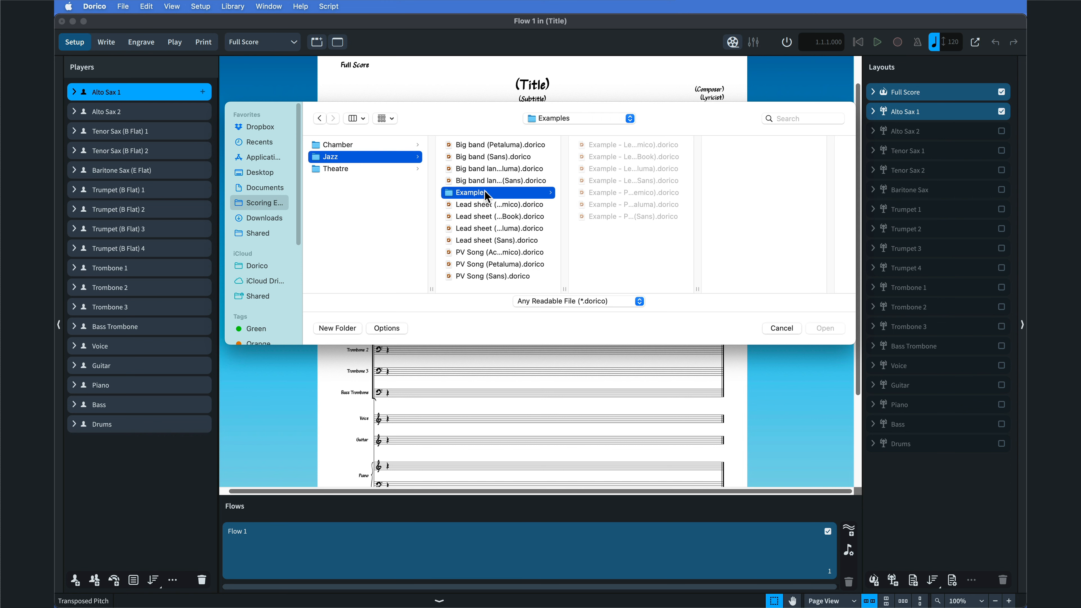
click(666, 194)
double_click(666, 194)
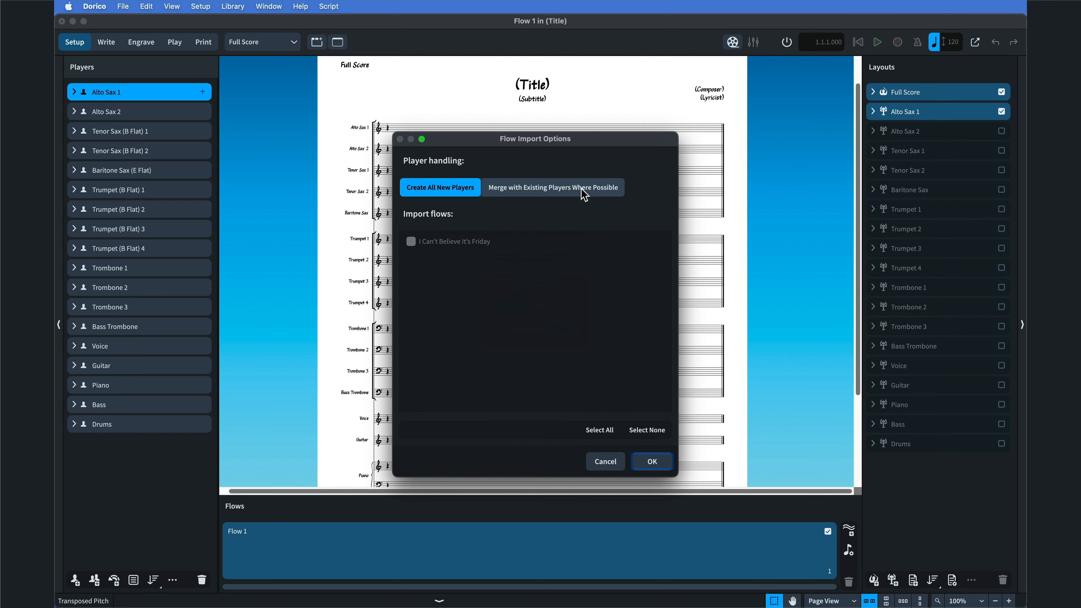
click(584, 192)
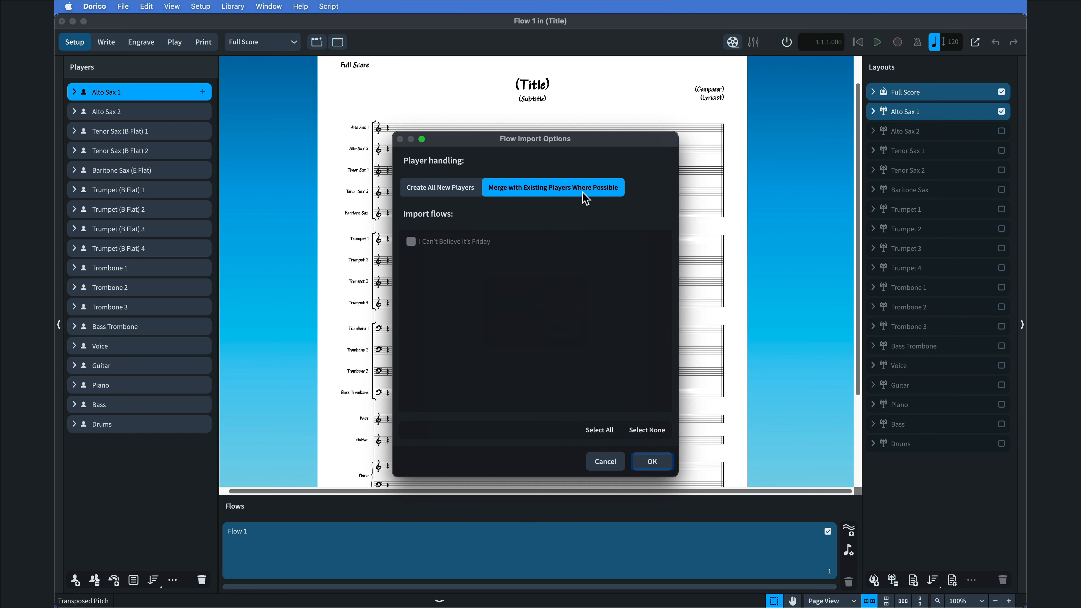
click(653, 463)
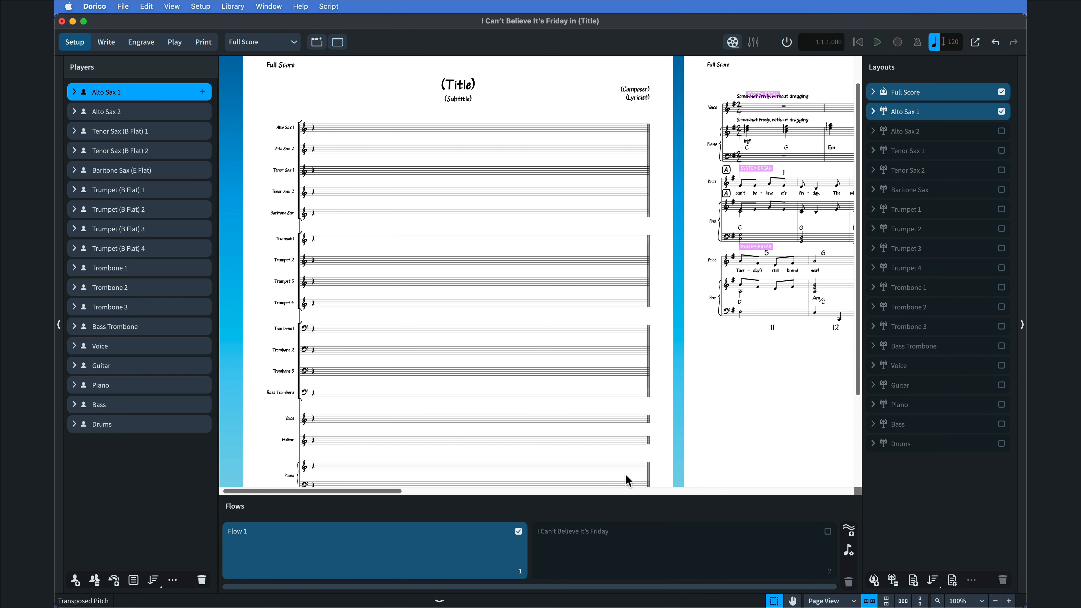
- Delete the empty Flow 1 from the project
click(485, 564)
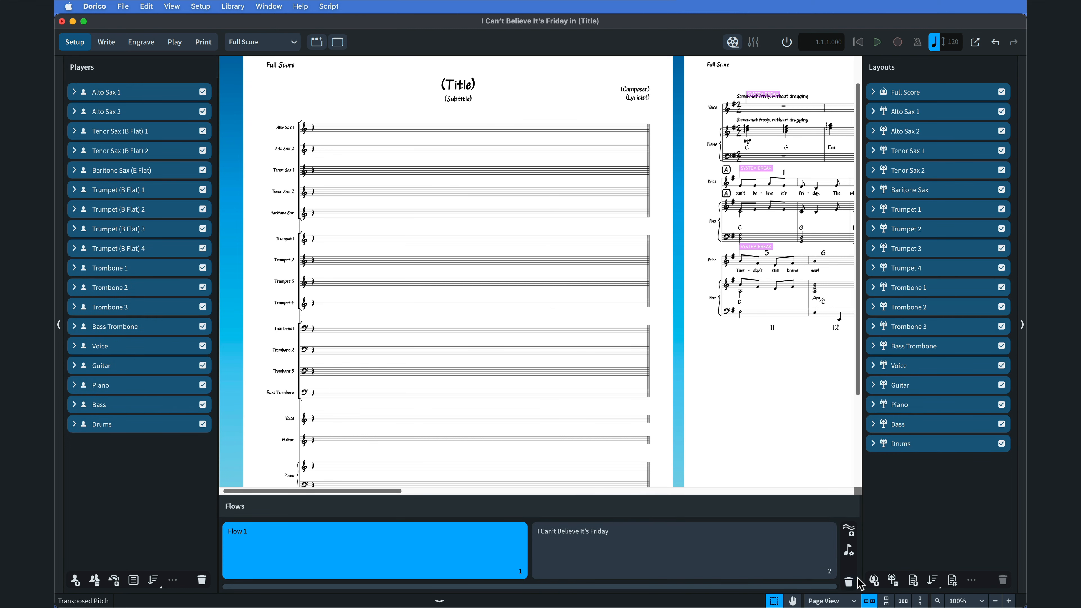
click(849, 583)
click(622, 325)
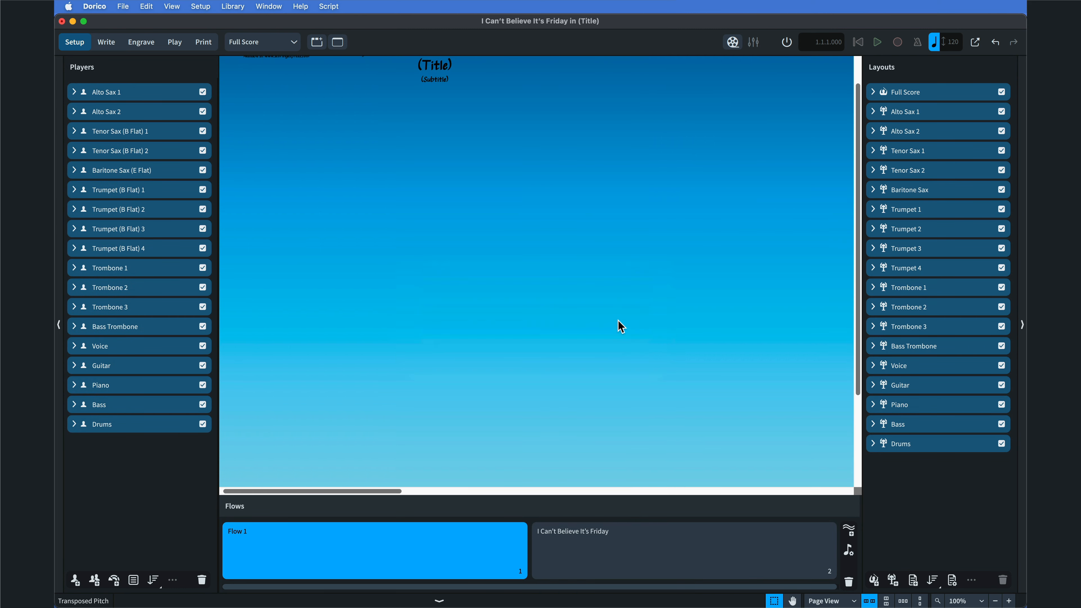
- Assign all players from Alto Sax 1 through Drums to the flow I Can't Believe It's Friday
click(146, 91)
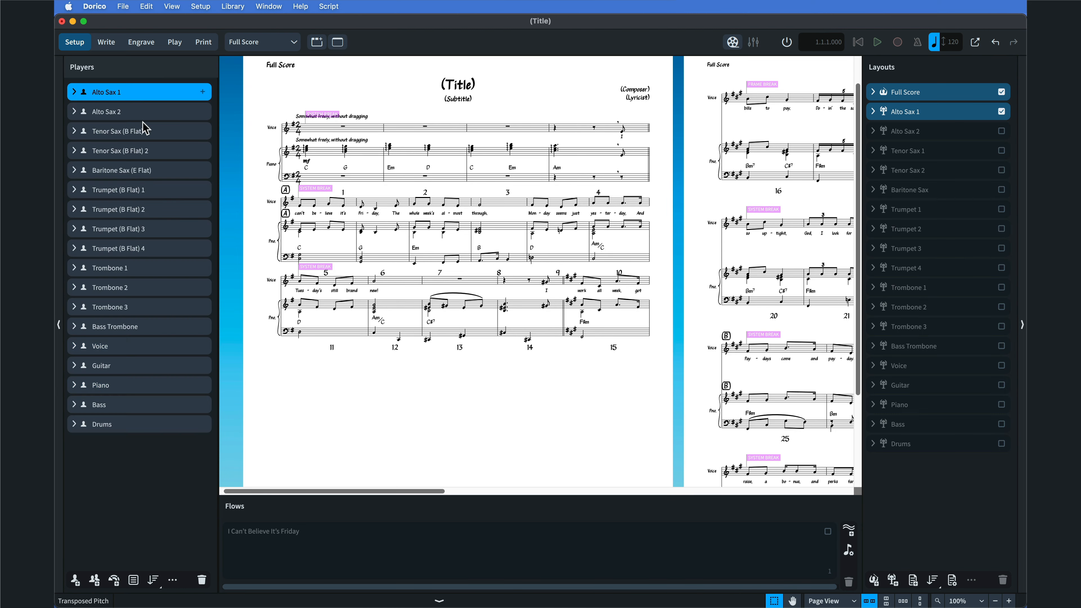
shift+click(161, 424)
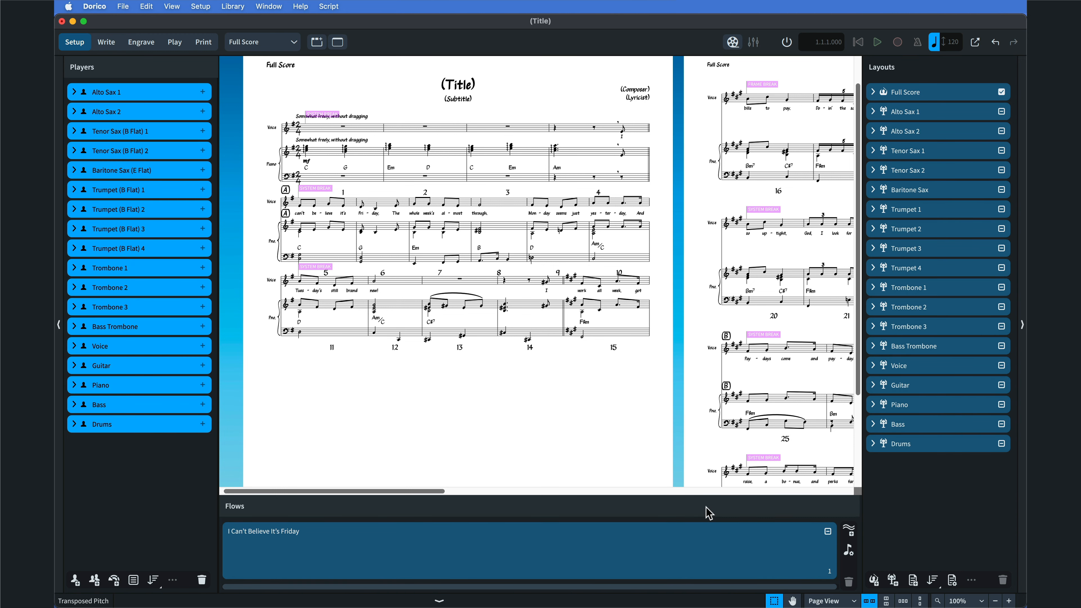
click(827, 533)
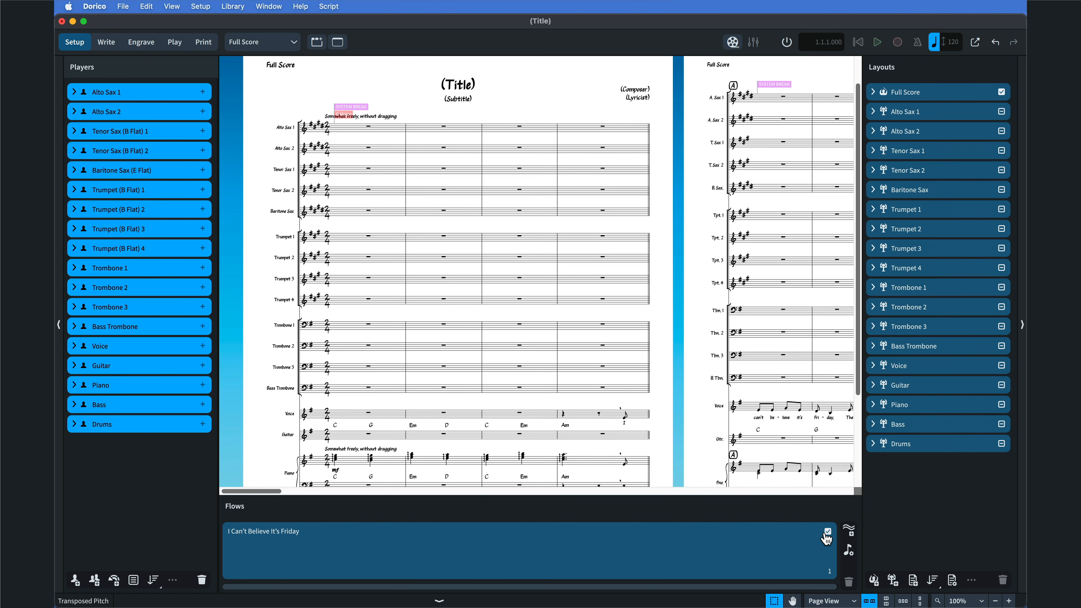
- Disable the Notes and Chords options in the MusicXML Import preferences, from note durations through tuplet placement and bracket visibility
click(107, 5)
click(113, 39)
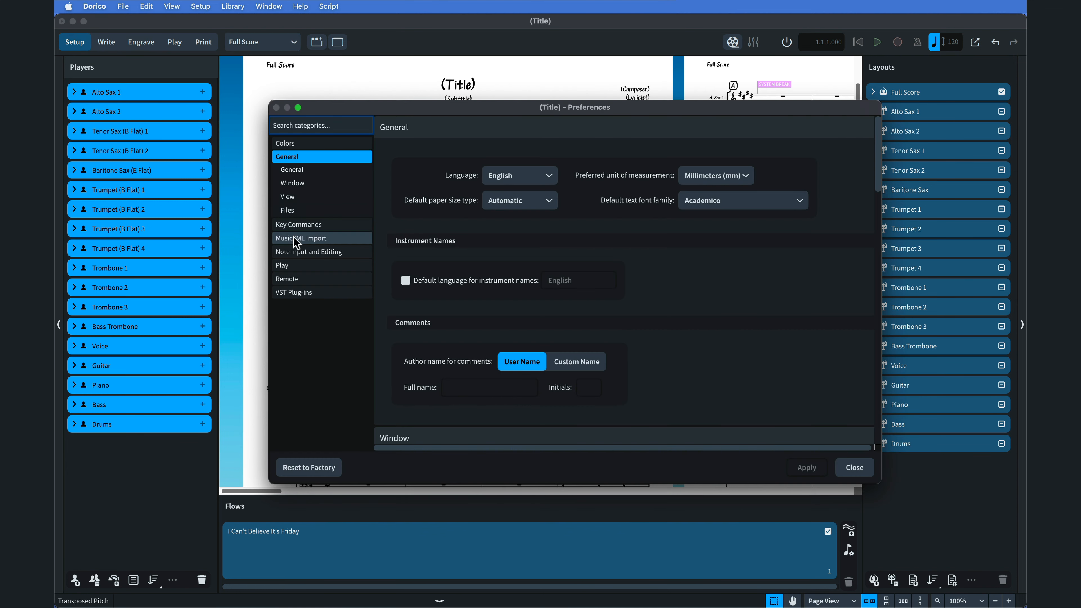
click(324, 238)
click(407, 173)
click(428, 265)
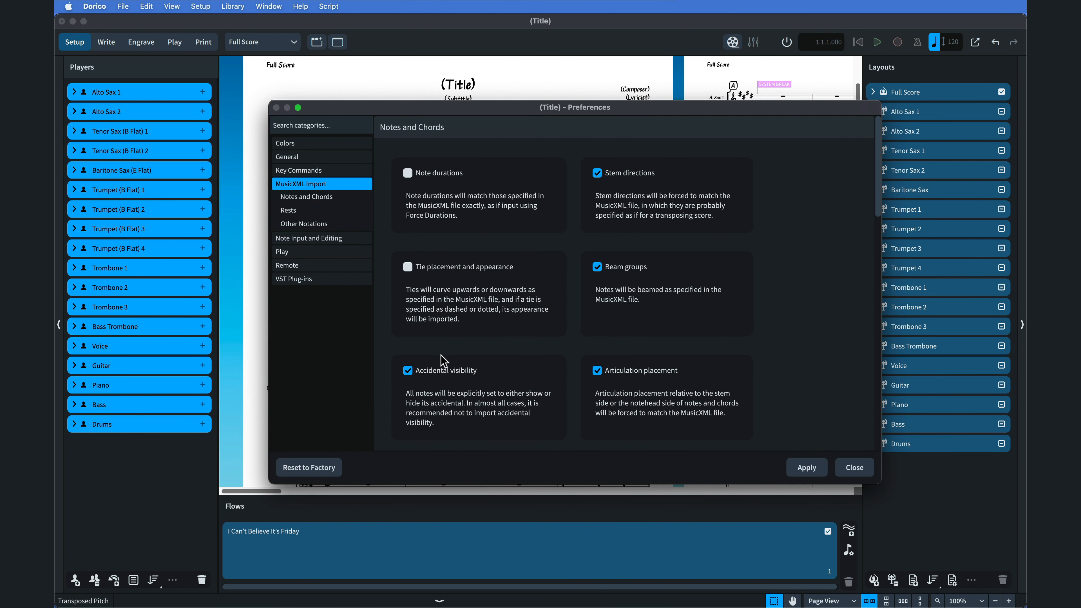
click(408, 370)
click(597, 173)
click(597, 267)
click(597, 371)
scroll(600, 374, down, 3)
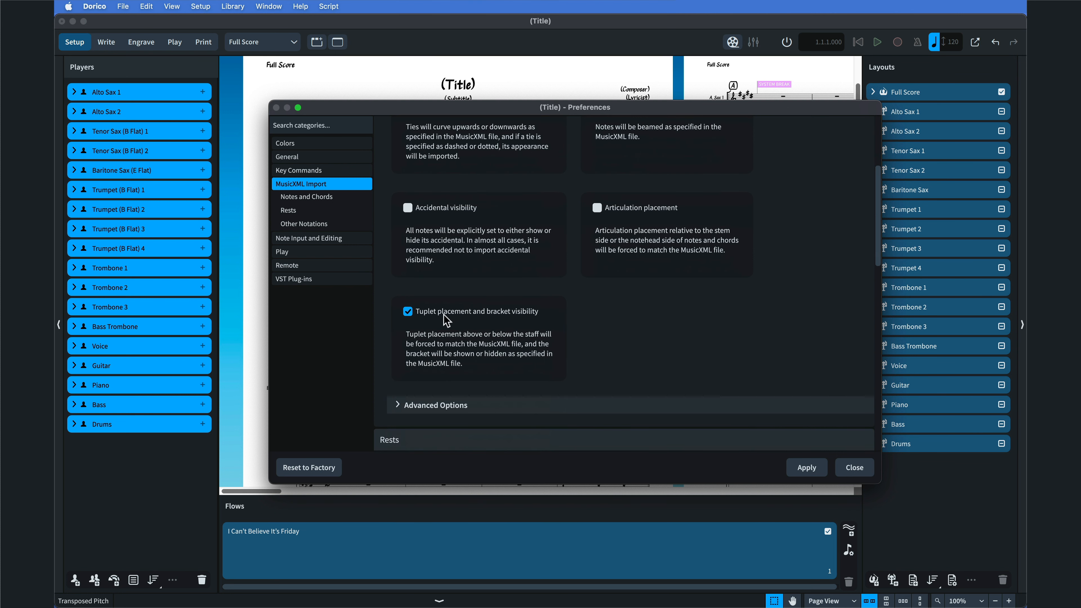
click(407, 311)
- Disable rest durations, rest positions and rest visibility in the MusicXML Import preferences
scroll(408, 315, down, 5)
click(407, 322)
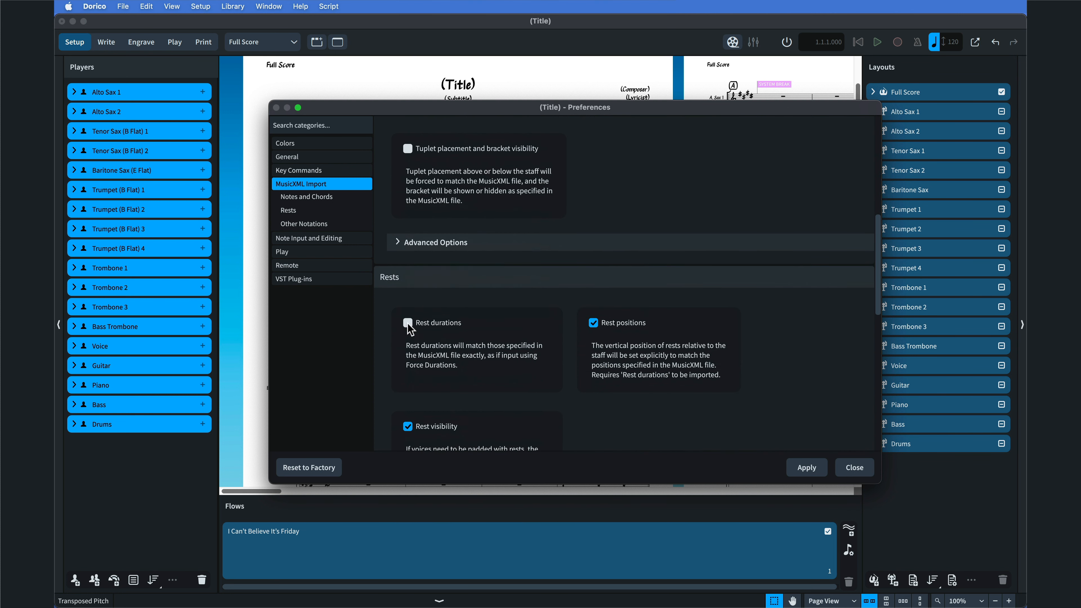
click(593, 323)
click(408, 426)
- Disable dynamics placement, slur direction, text items and glissando line style and text for MusicXML import, and apply the preferences
scroll(426, 378, down, 6)
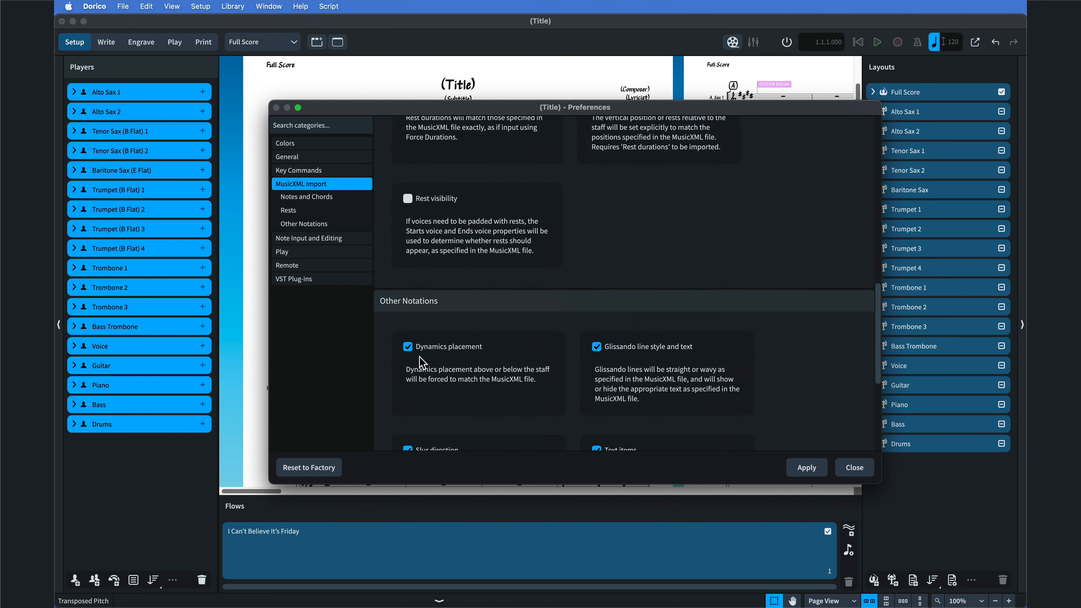
click(407, 314)
click(407, 417)
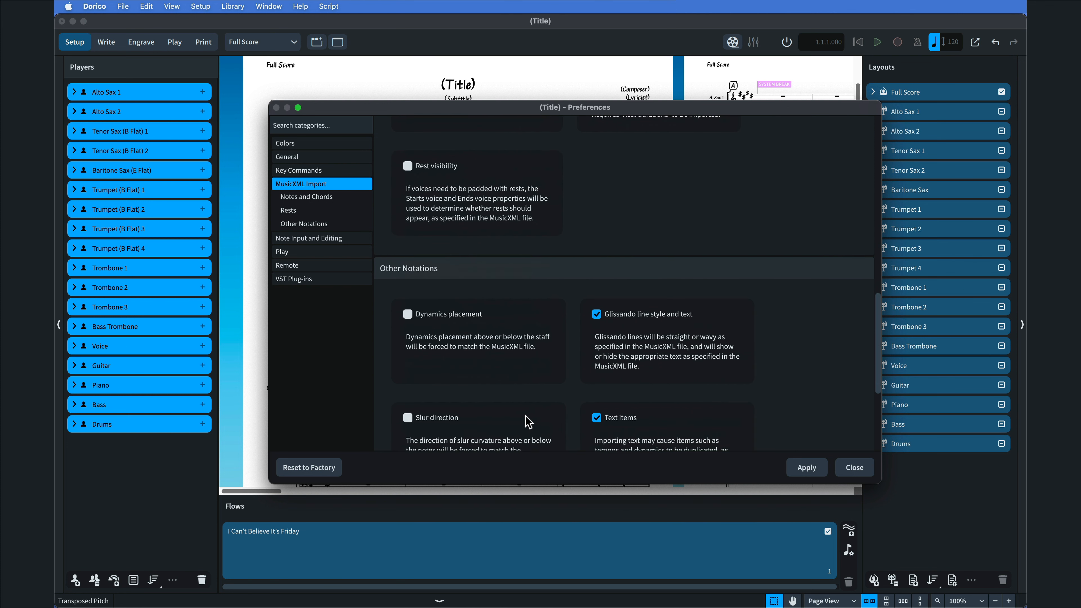
click(596, 417)
click(596, 314)
scroll(598, 328, down, 5)
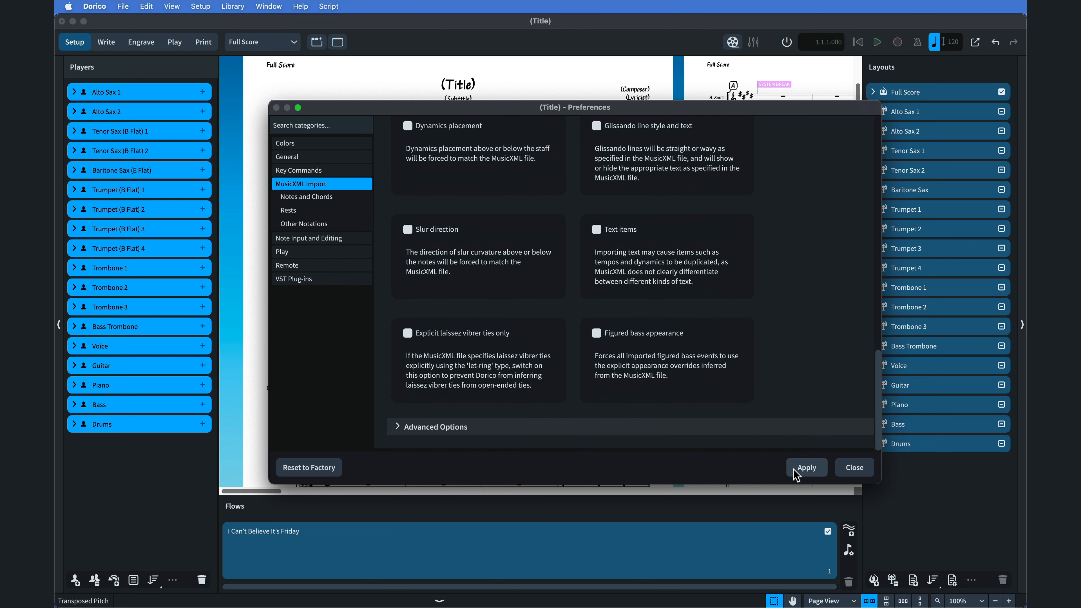
click(806, 467)
click(854, 468)
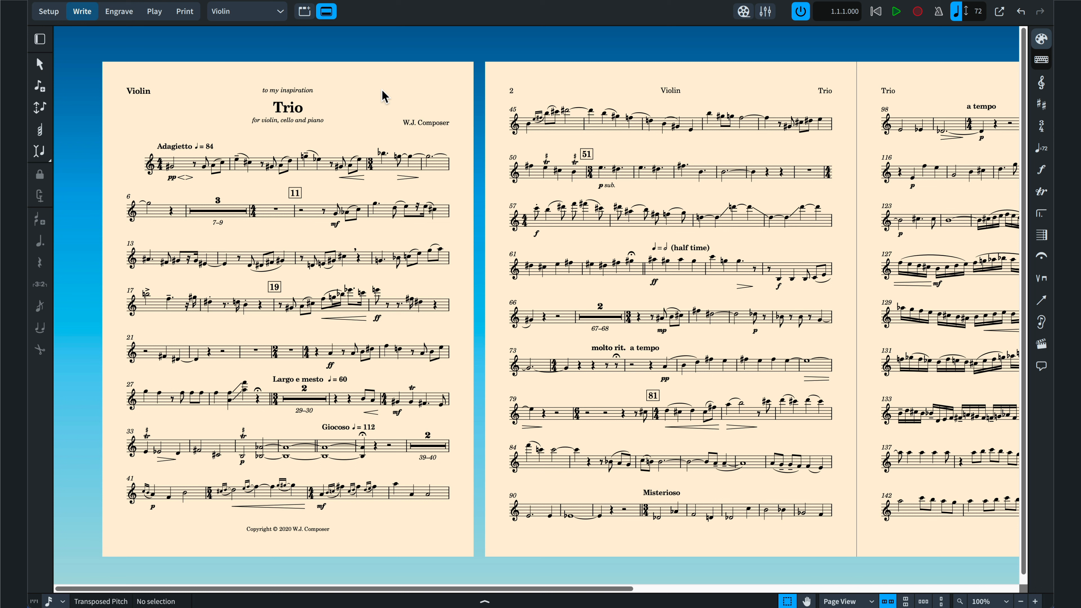
- Set the page size to A4 and the rastral size to Size 3 (7.0mm) for all part layouts of the piano trio
key(super+shift+l)
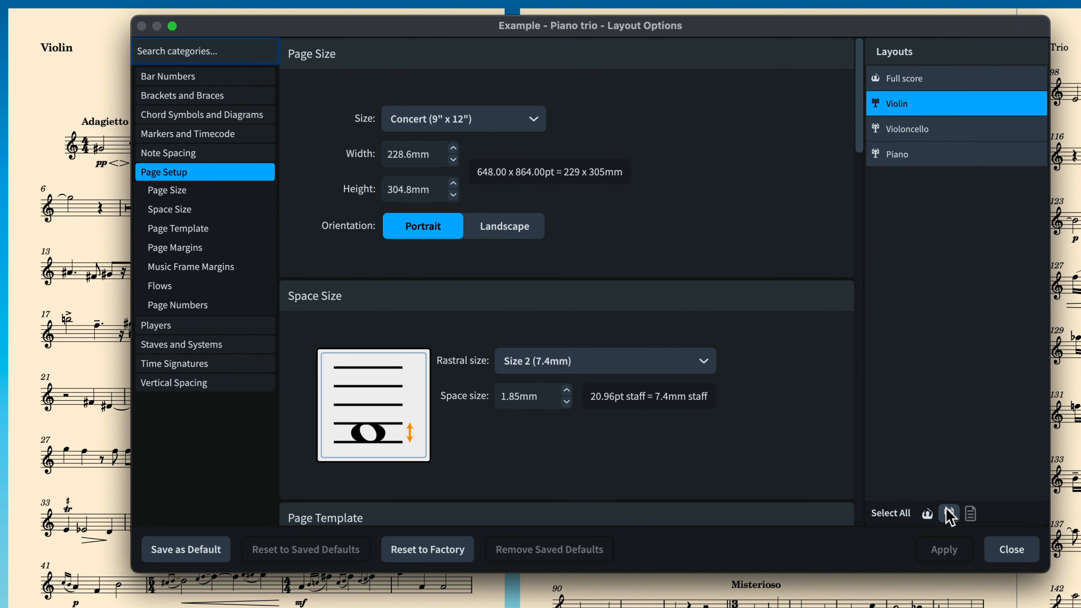
click(949, 513)
click(489, 119)
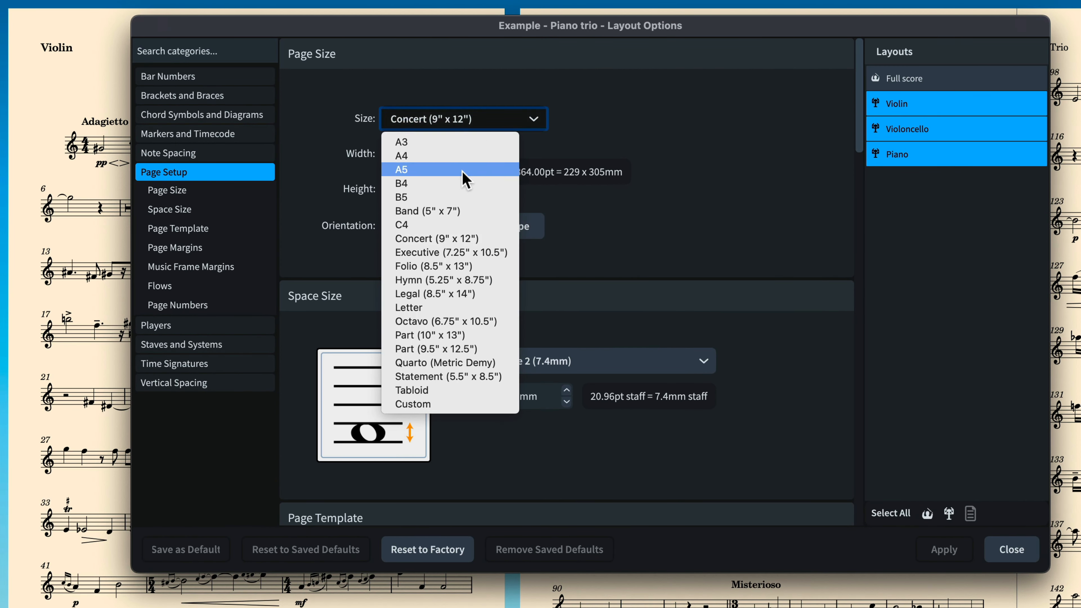
click(460, 156)
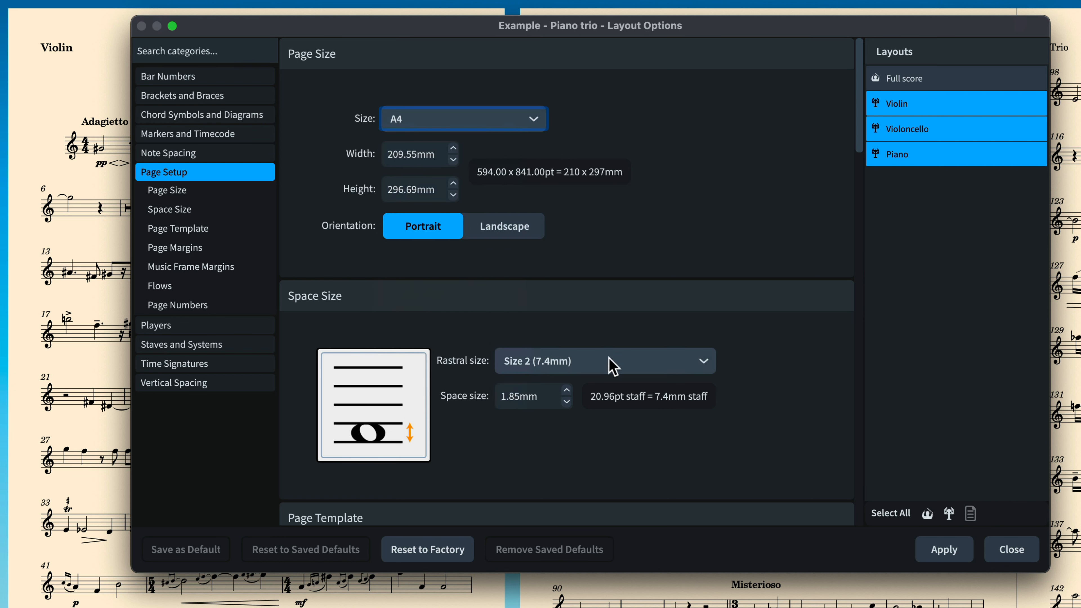
click(611, 366)
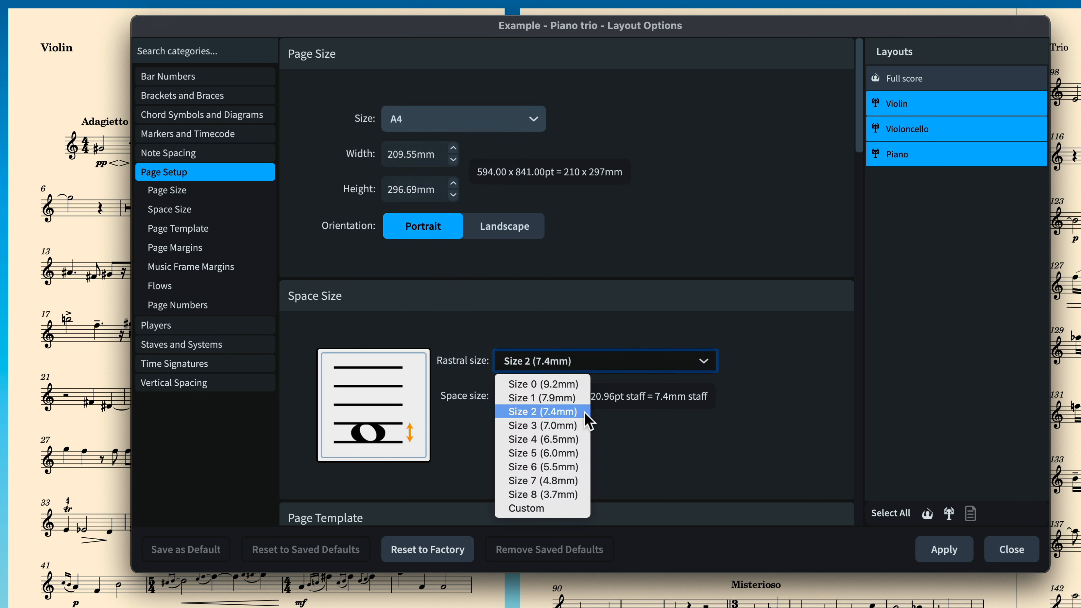
click(584, 428)
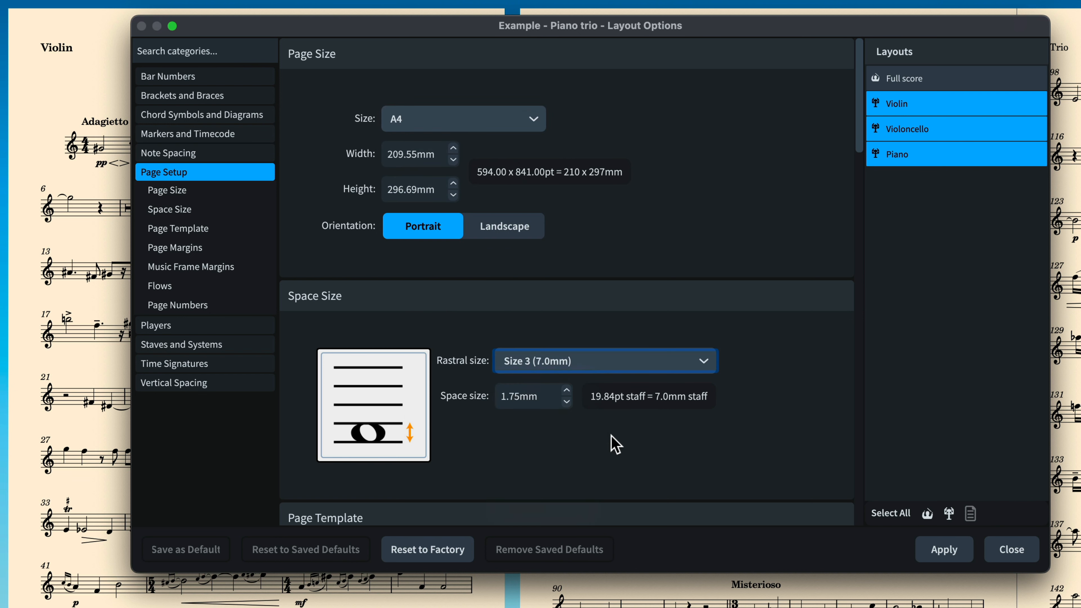
click(953, 550)
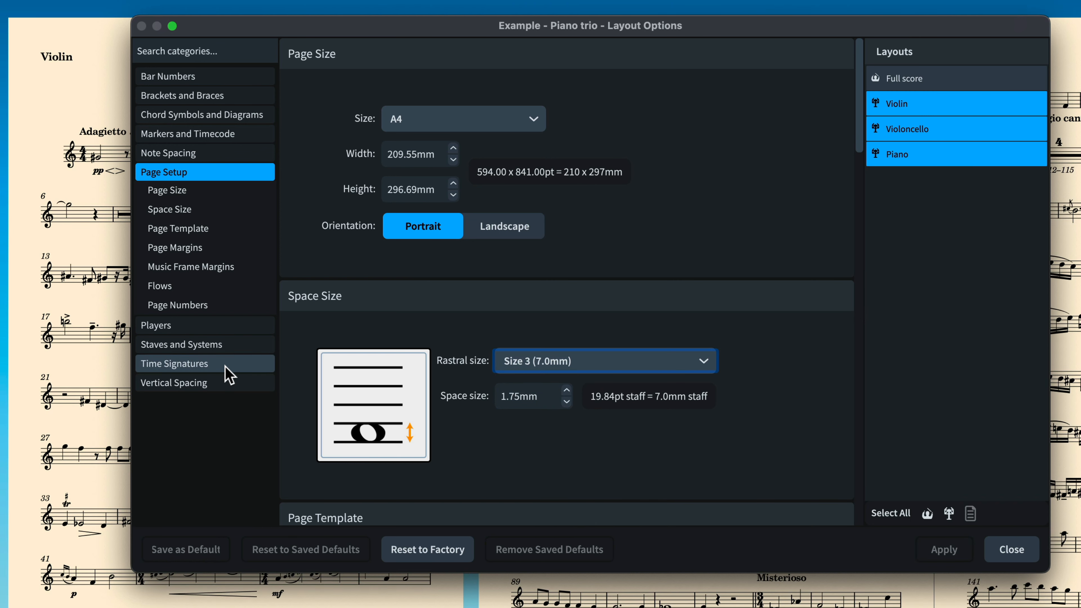
- Set the ideal inter-system gap of all part layouts to 8 1/2 spaces, and close the layout options
click(229, 385)
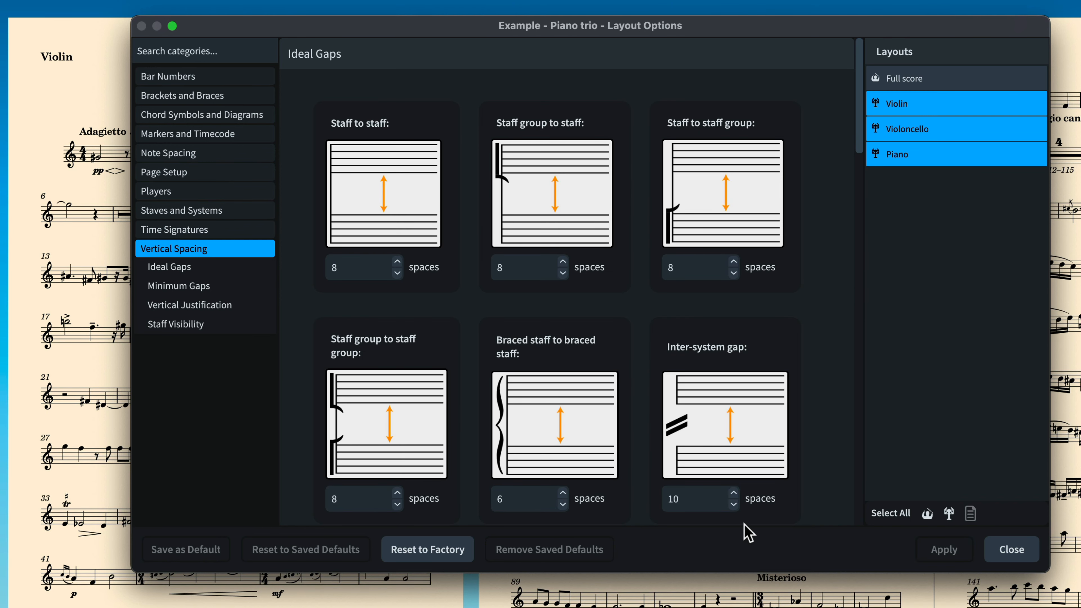
click(737, 504)
click(737, 505)
click(737, 505)
click(736, 505)
click(736, 505)
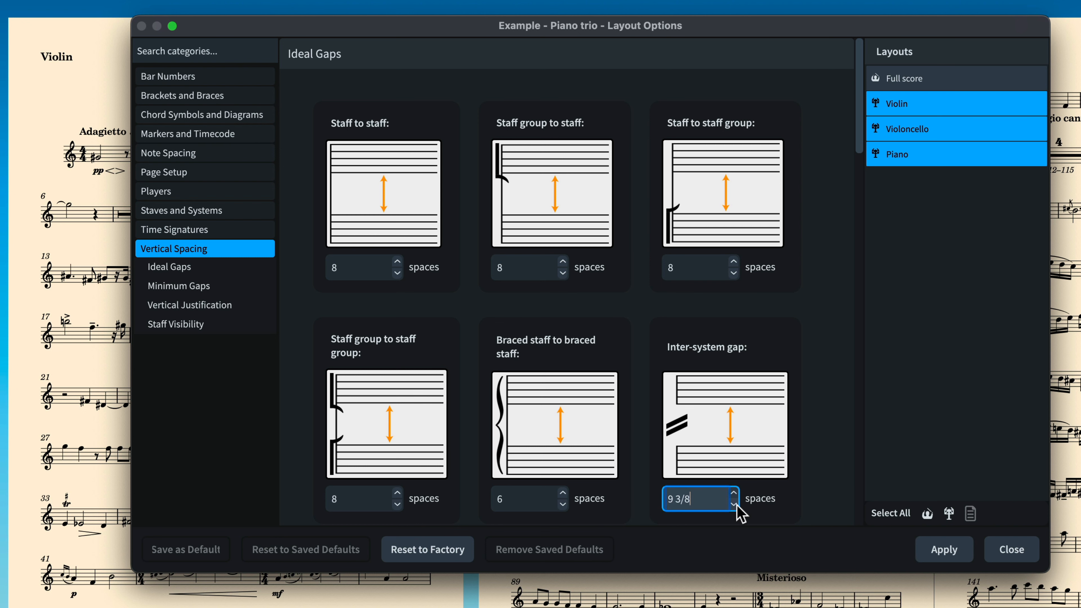
click(737, 505)
click(736, 504)
click(737, 505)
click(736, 504)
click(737, 504)
click(737, 504)
click(737, 504)
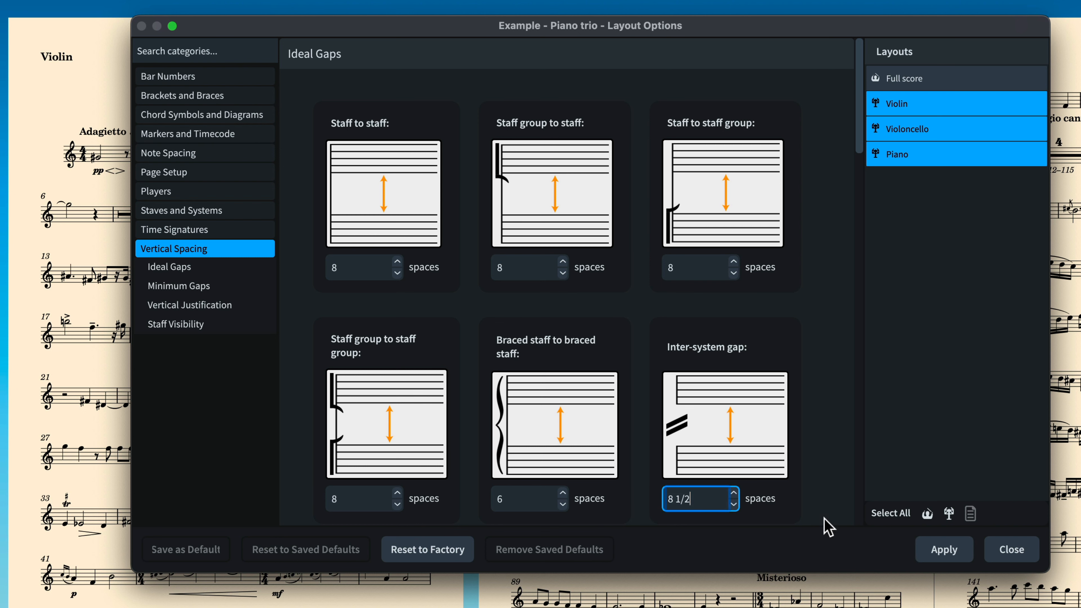
click(929, 550)
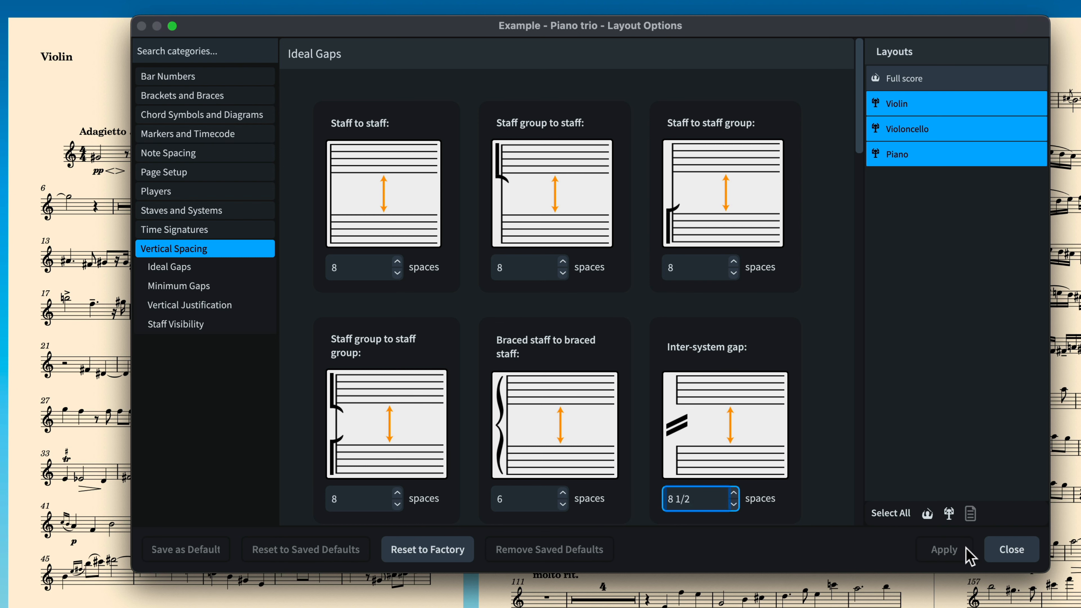
click(1012, 550)
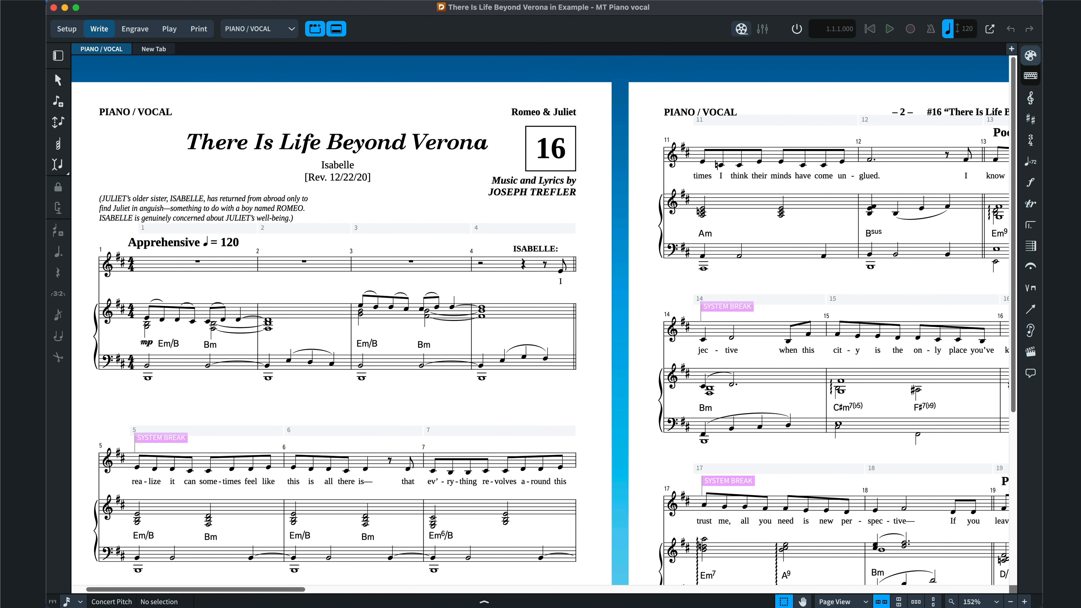
- Try Avenir as the font of the Scoring Express Plain Text paragraph style, and undo the font change
click(228, 0)
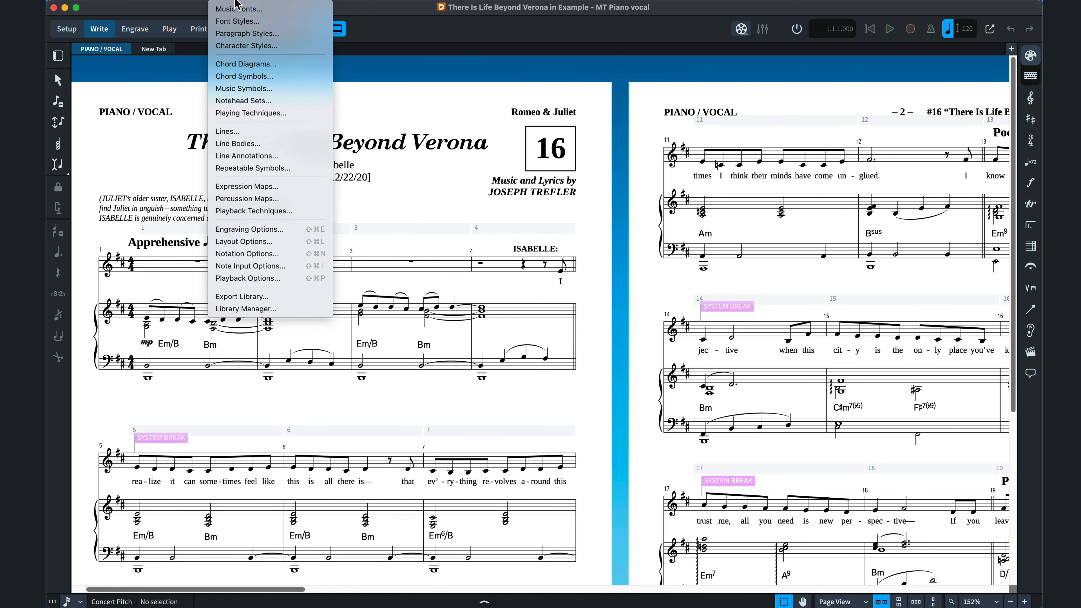
click(245, 33)
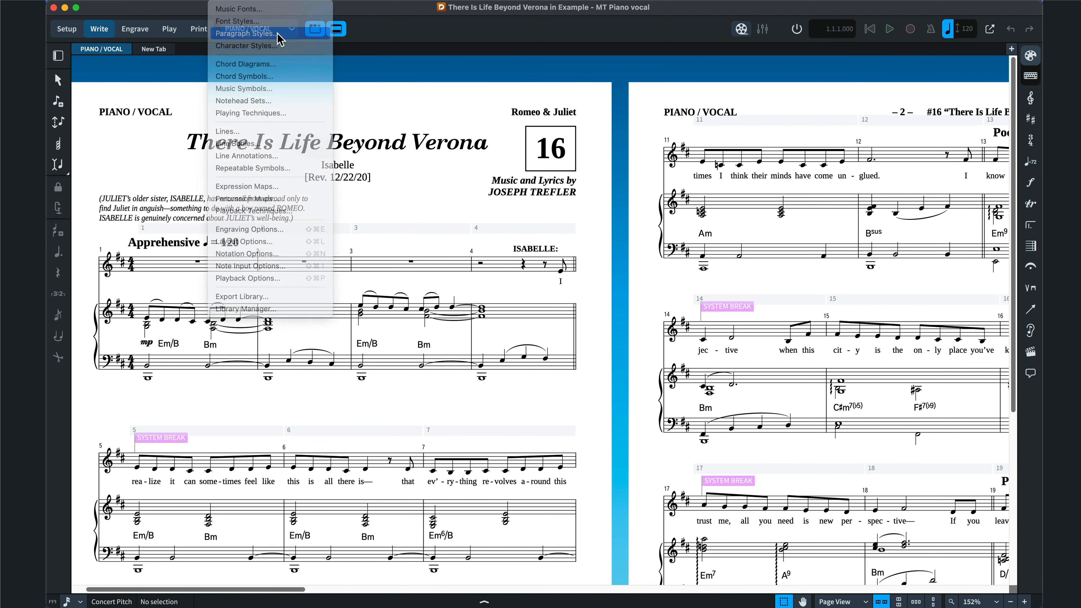
scroll(364, 379, down, 8)
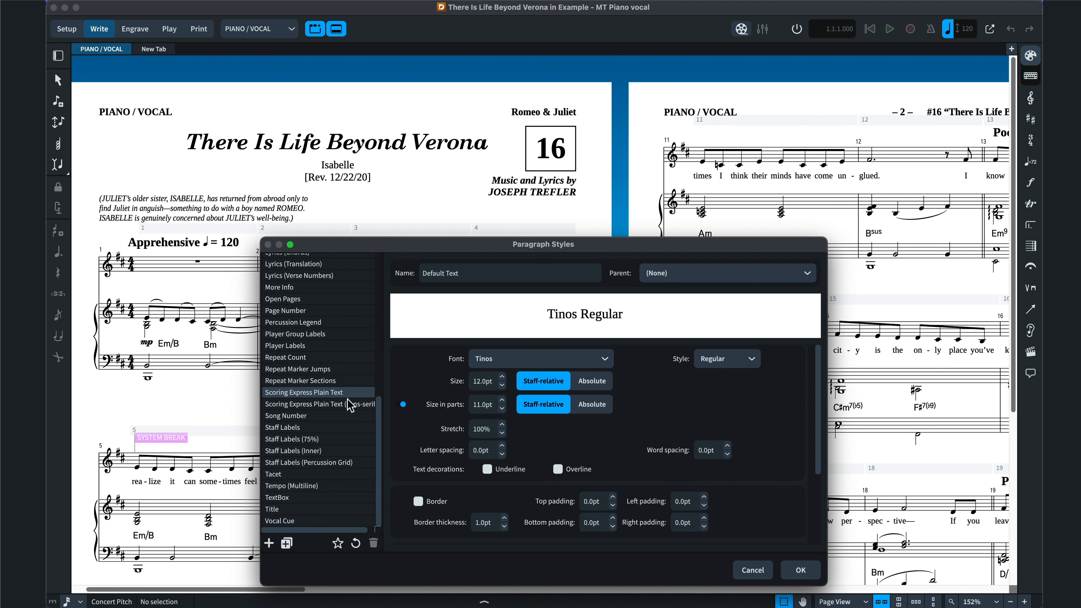
click(355, 392)
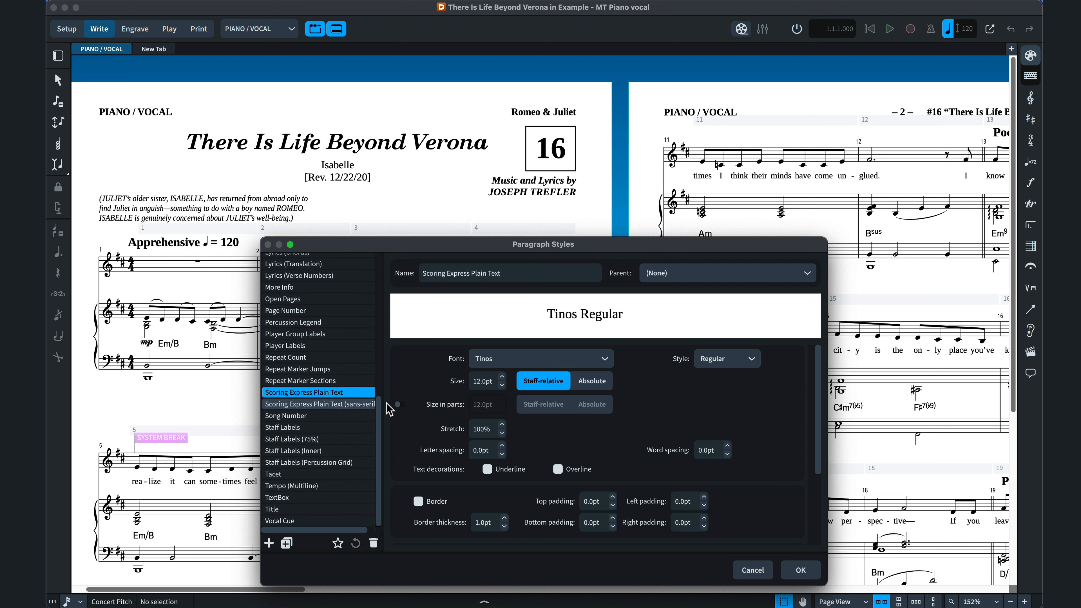
click(517, 363)
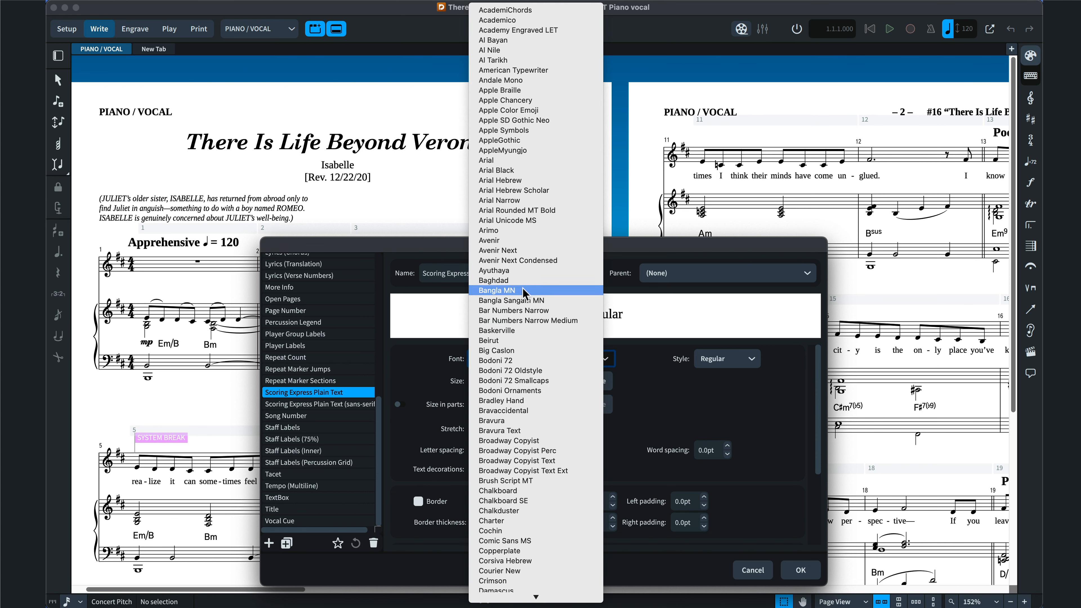
click(523, 242)
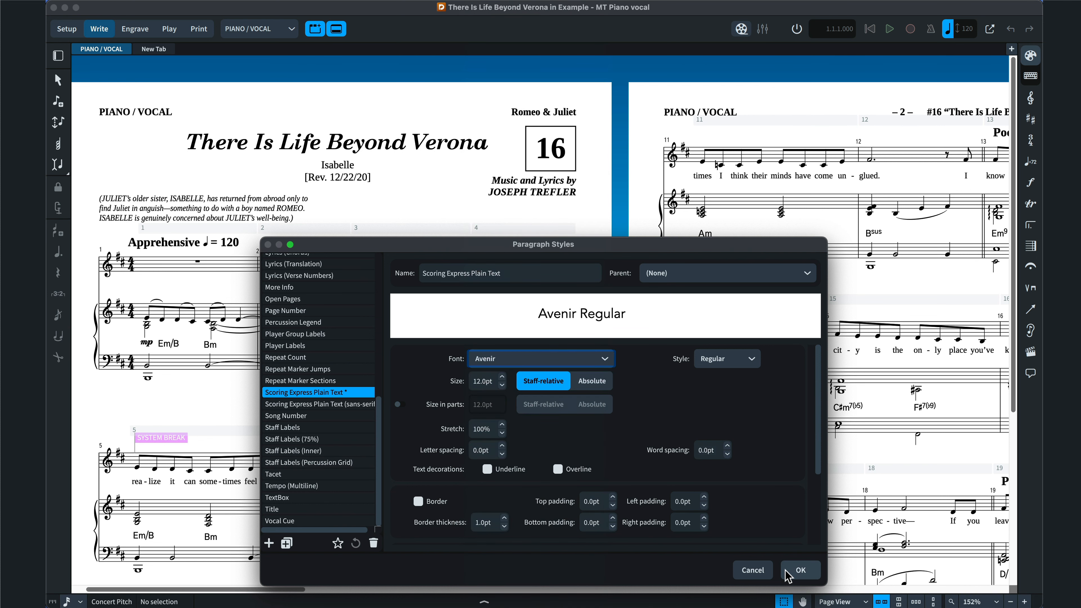
click(798, 571)
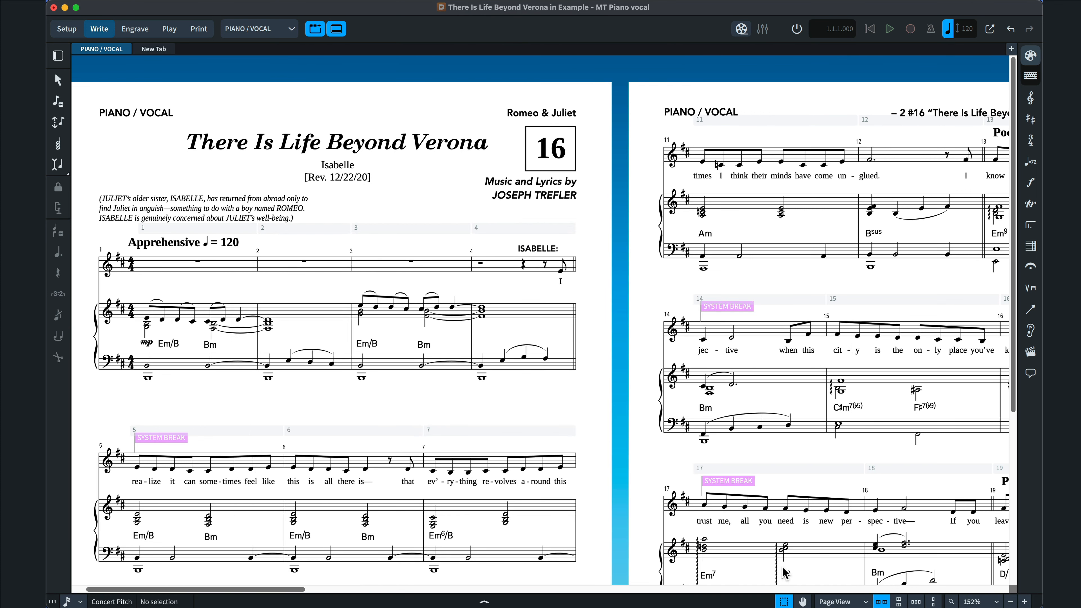
key(super+z)
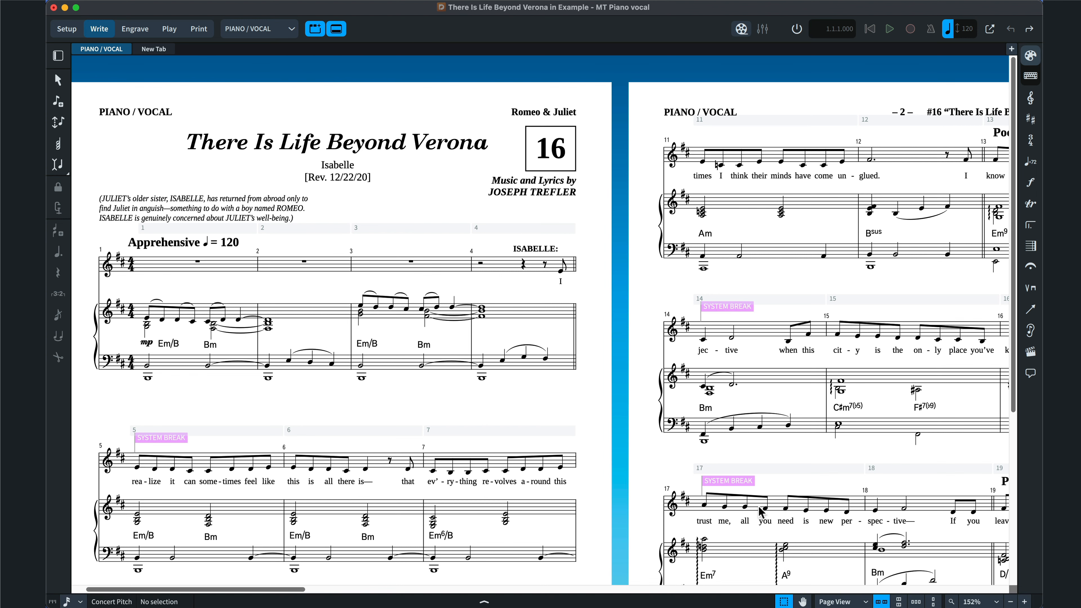